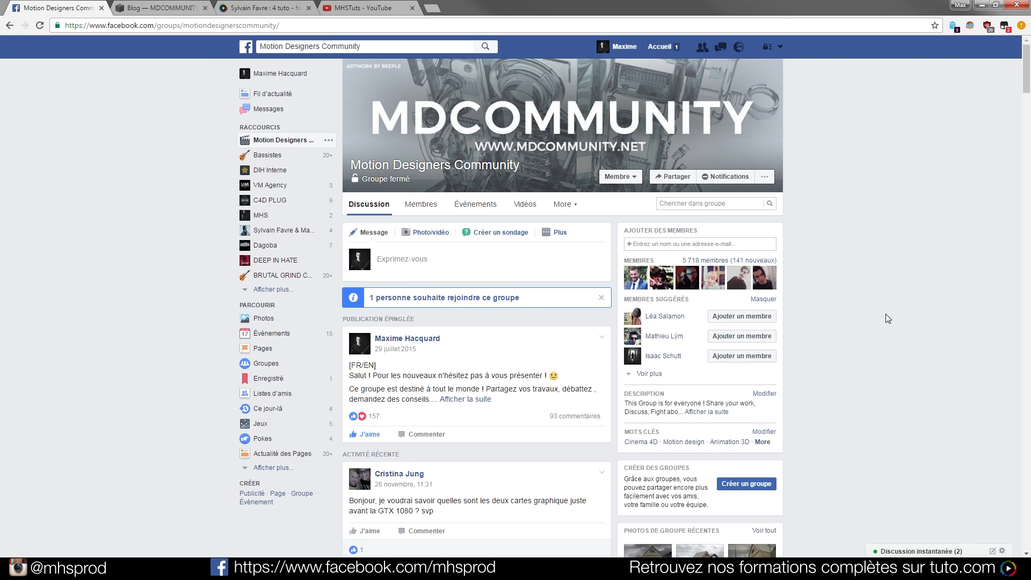
- Browse the recent posts in the Motion Designers Community group on Facebook
scroll(840, 248, "down", 2)
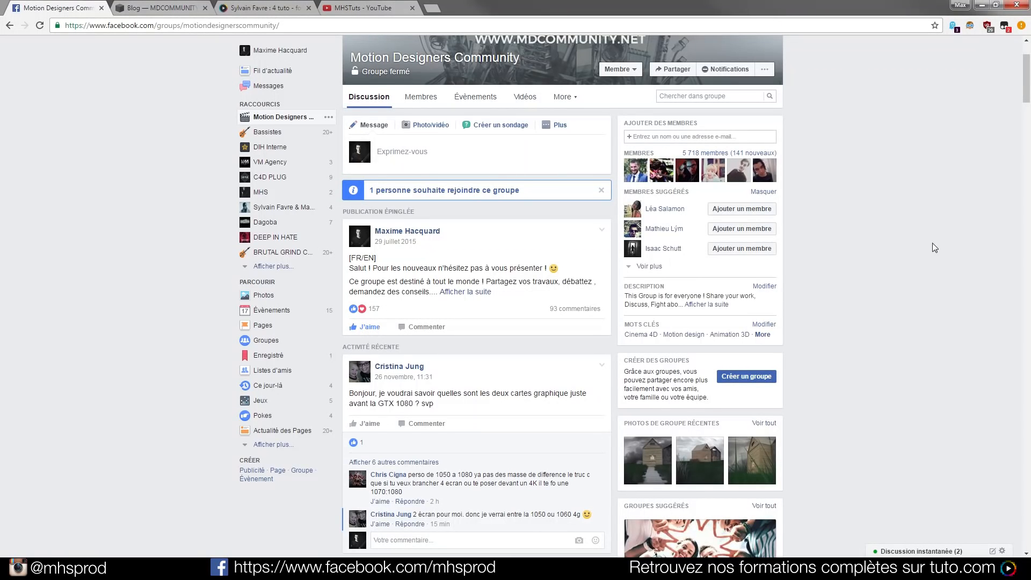
scroll(913, 268, "up", 2)
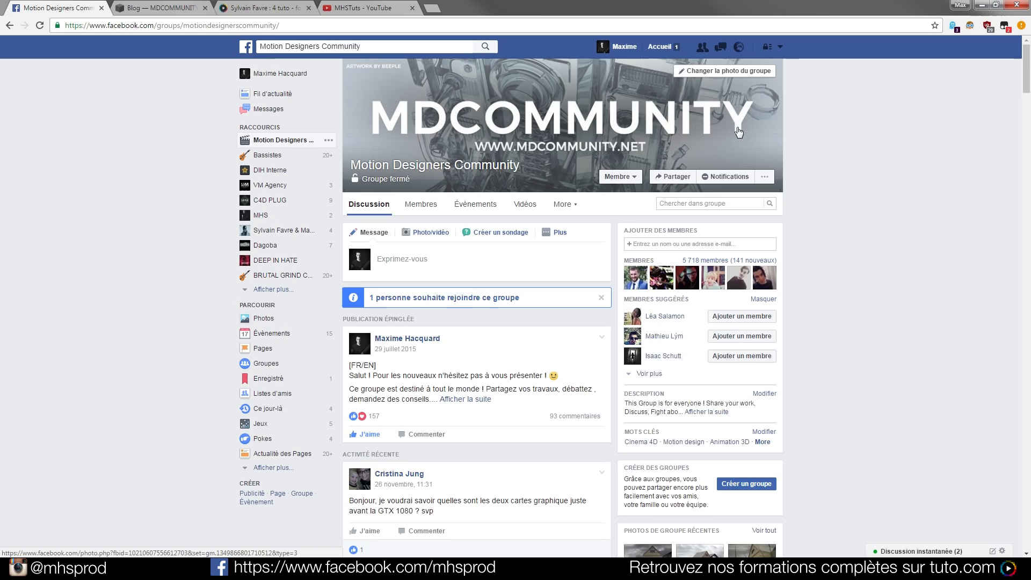
scroll(833, 200, "down", 3)
scroll(830, 215, "down", 10)
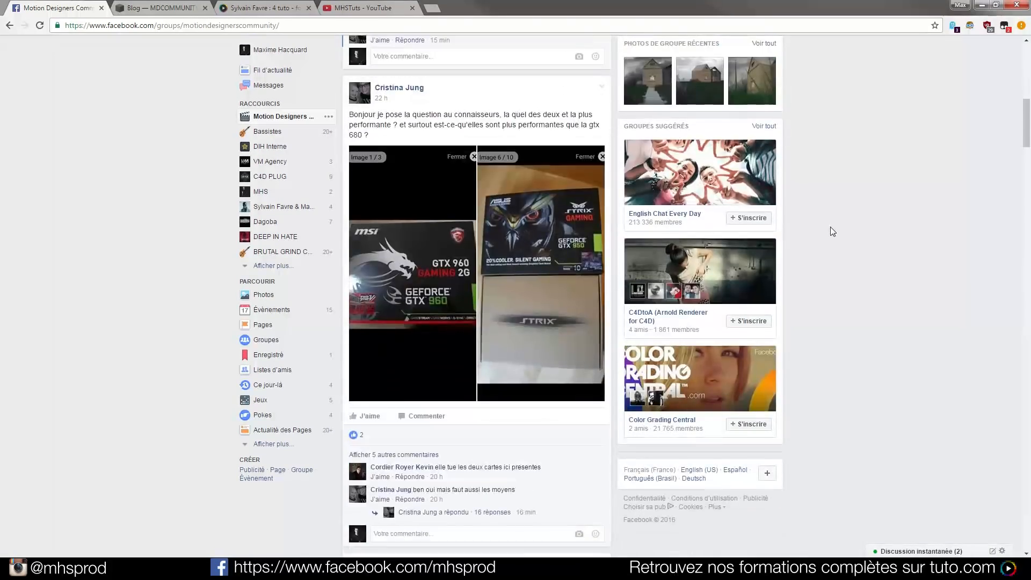
scroll(836, 231, "down", 8)
scroll(843, 258, "up", 8)
scroll(847, 285, "up", 15)
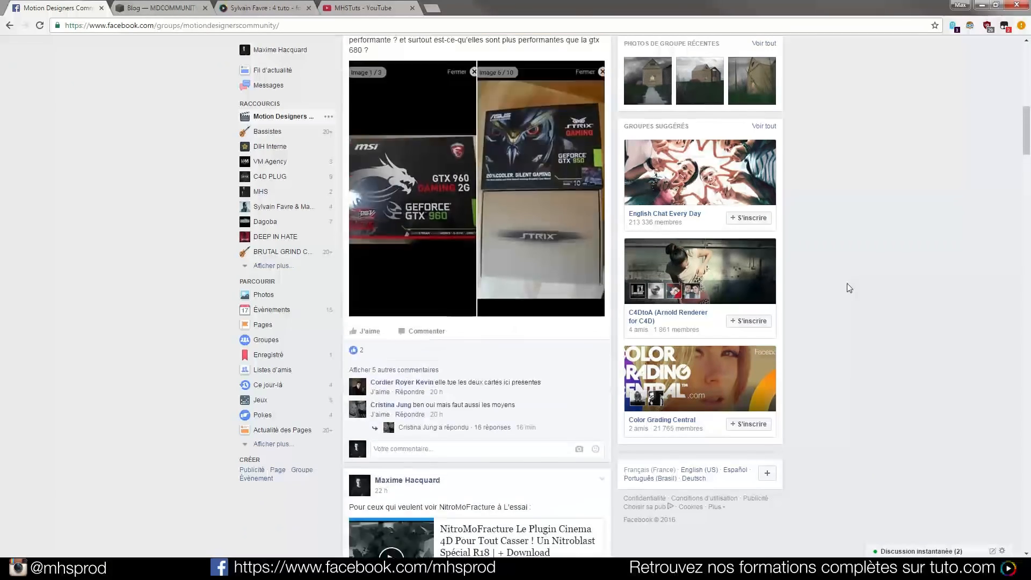
scroll(845, 281, "up", 3)
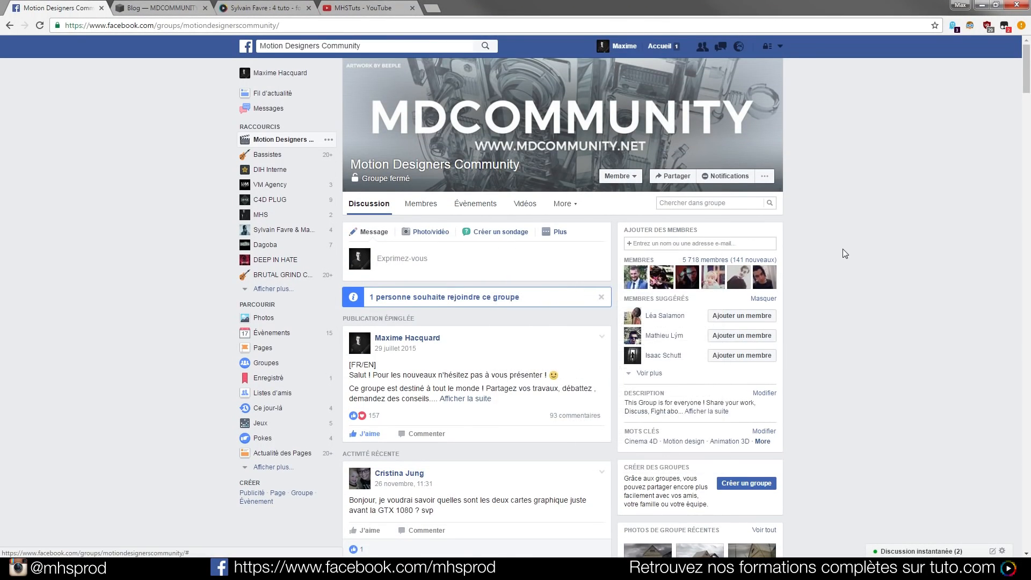
- Look through the latest posts on the MDCOMMUNITY blog and open the MHSTuts YouTube page
left_click(140, 9)
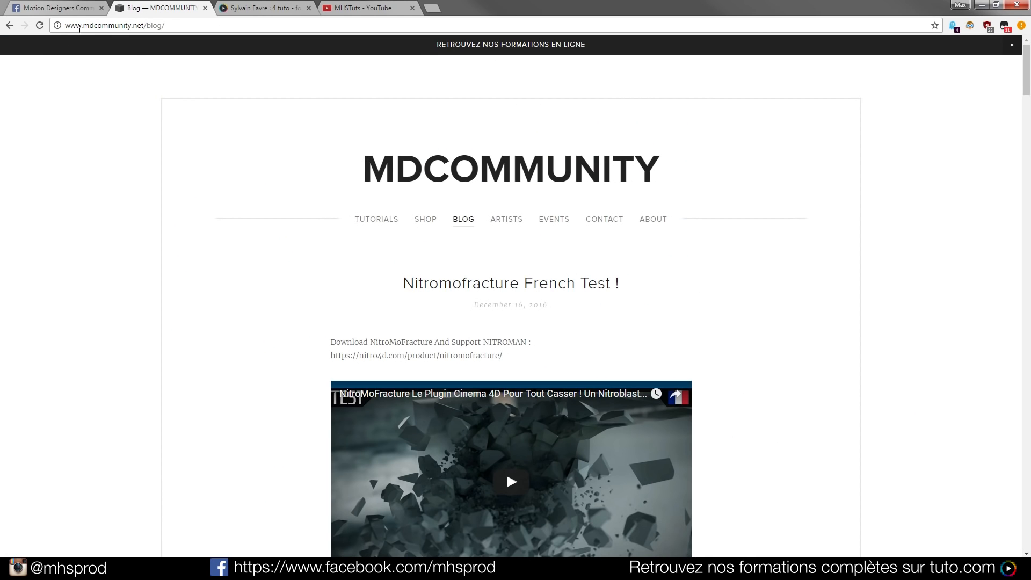
scroll(676, 199, "down", 3)
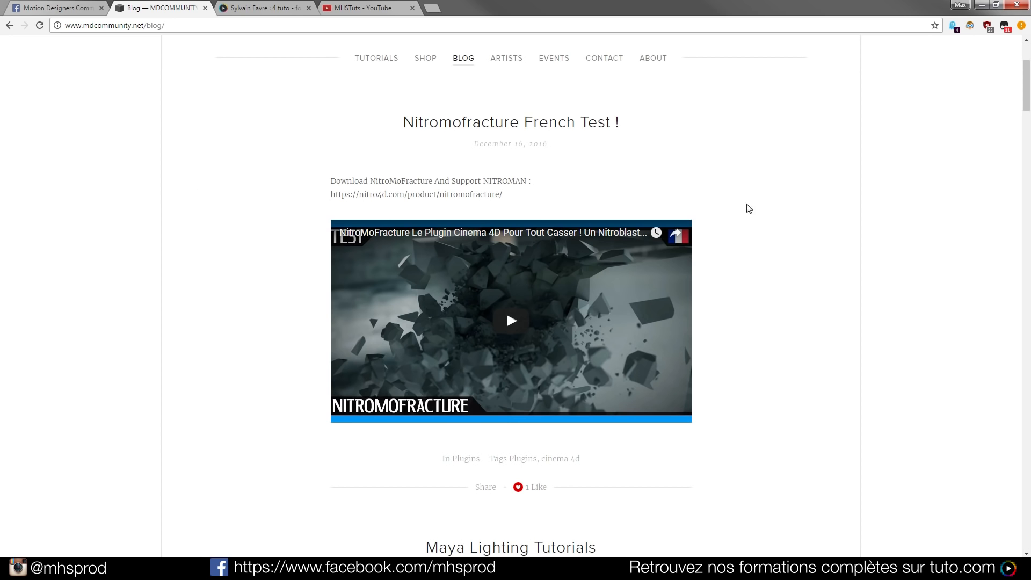
scroll(799, 234, "down", 4)
scroll(800, 234, "down", 20)
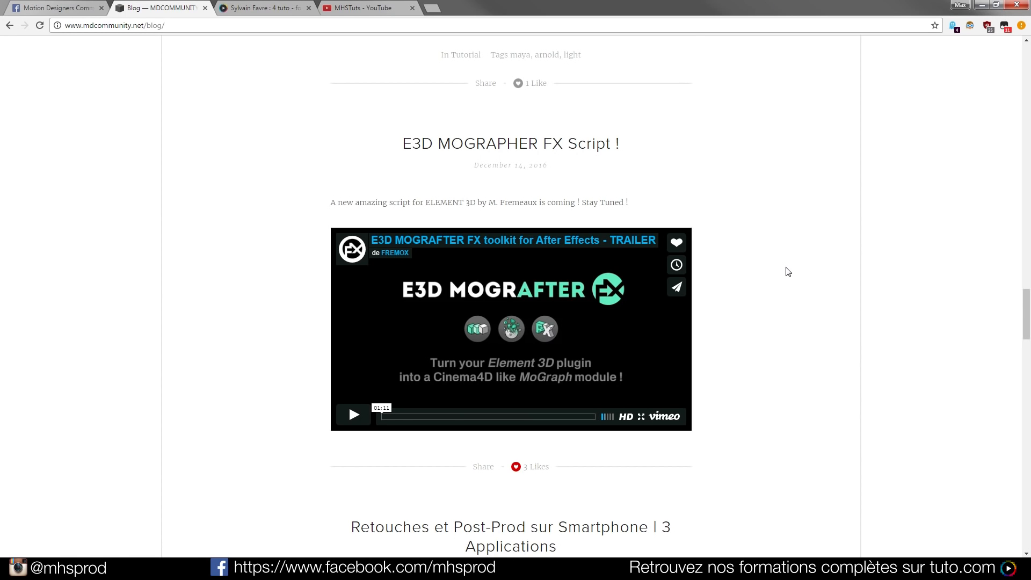
scroll(788, 272, "up", 20)
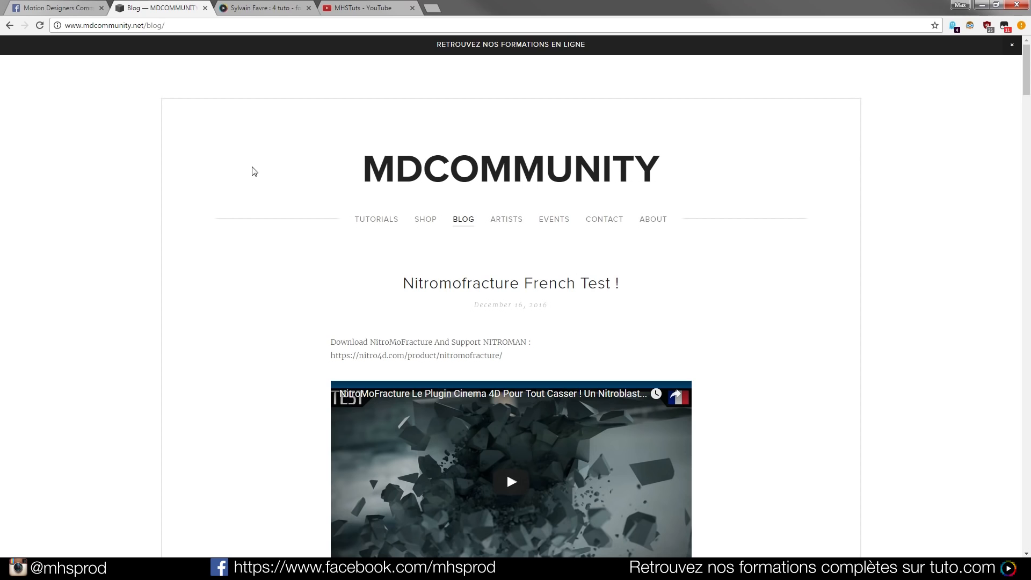
left_click(364, 10)
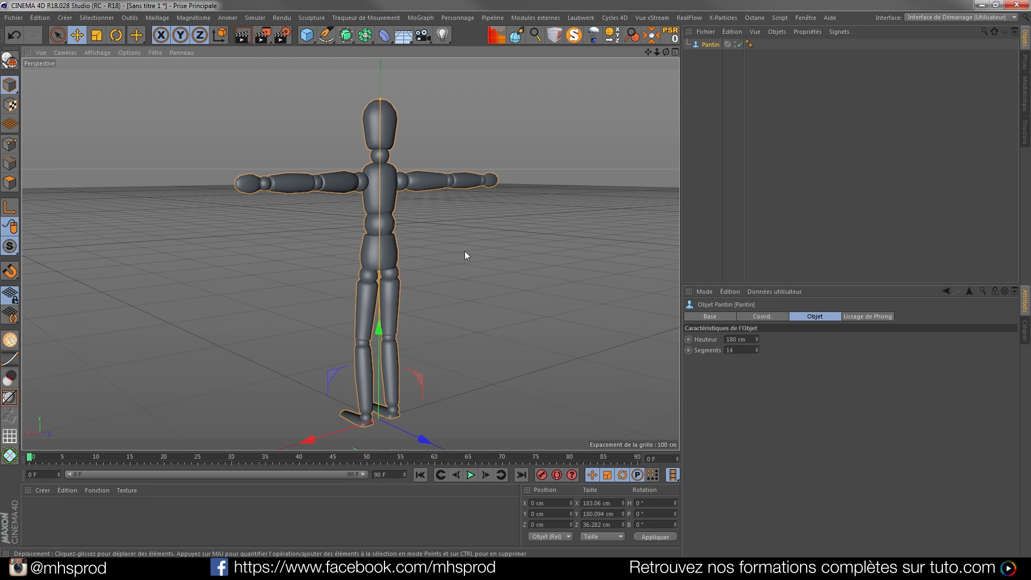
- In Cinema 4D, deselect the Pantin figure and add a standard camera from a three-quarter view
left_click_drag(372, 192, 607, 216, "alt")
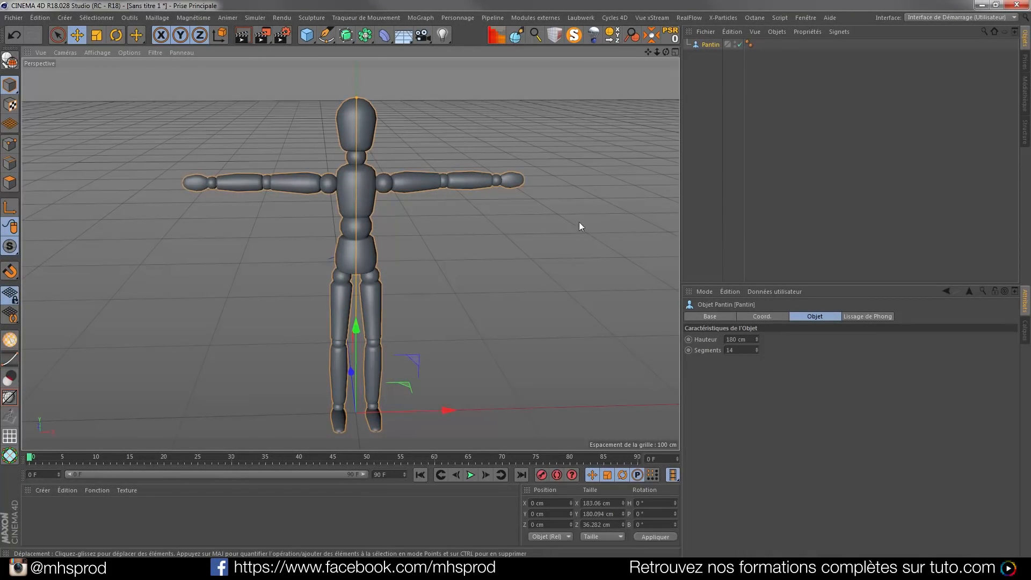
left_click_drag(369, 194, 398, 198, "alt")
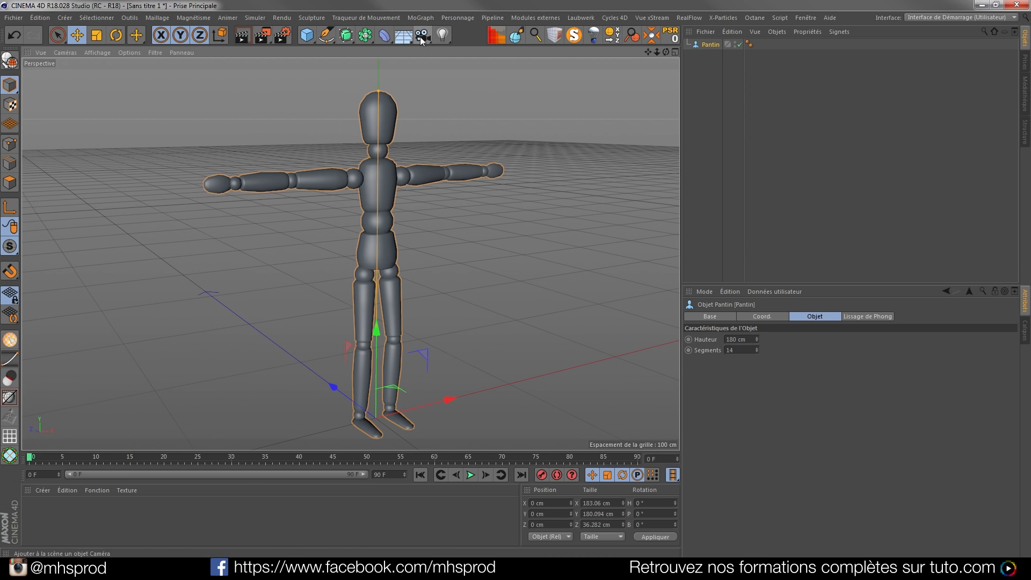
left_click(434, 219)
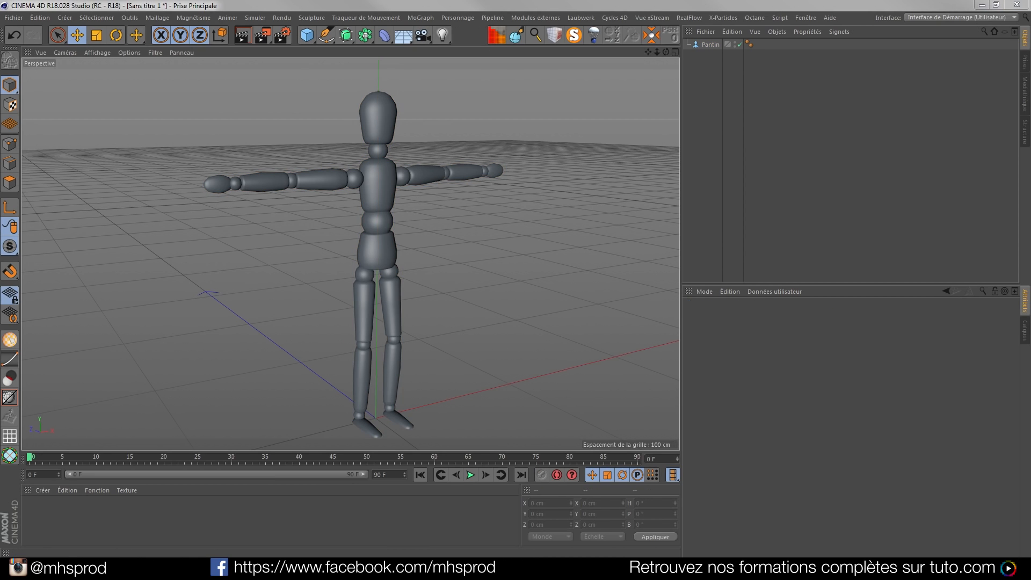
left_click_drag(422, 35, 456, 49)
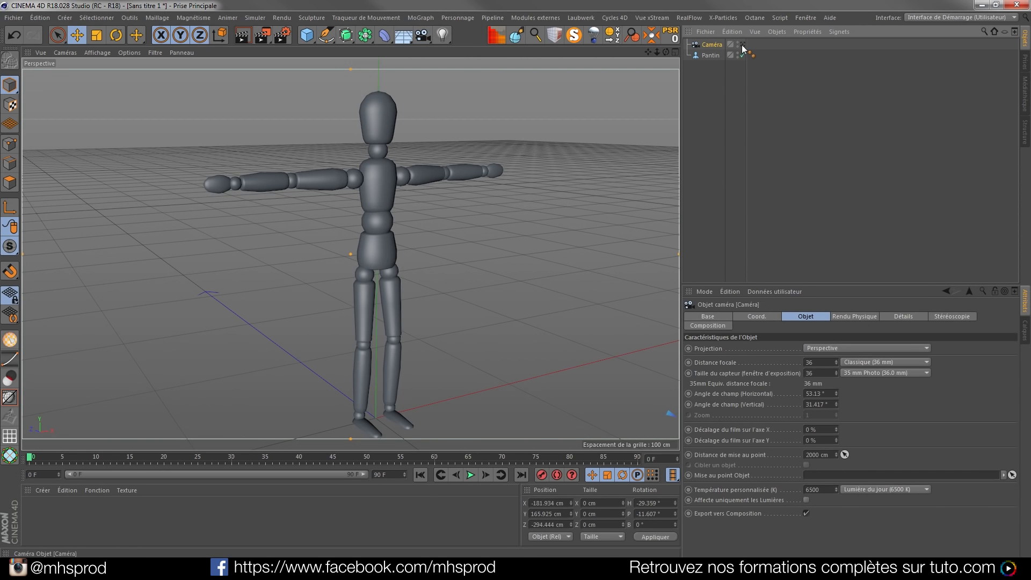
- Frame the mannequin's upper body and outstretched arm through the first camera, with its focal length set to 48.5 mm
left_click_drag(353, 185, 359, 175, "alt")
right_click_drag(359, 176, 364, 133, "alt")
middle_click_drag(368, 194, 436, 215, "alt")
right_click_drag(433, 207, 417, 170, "alt")
left_click_drag(415, 199, 430, 195, "alt")
middle_click_drag(429, 195, 463, 233, "alt")
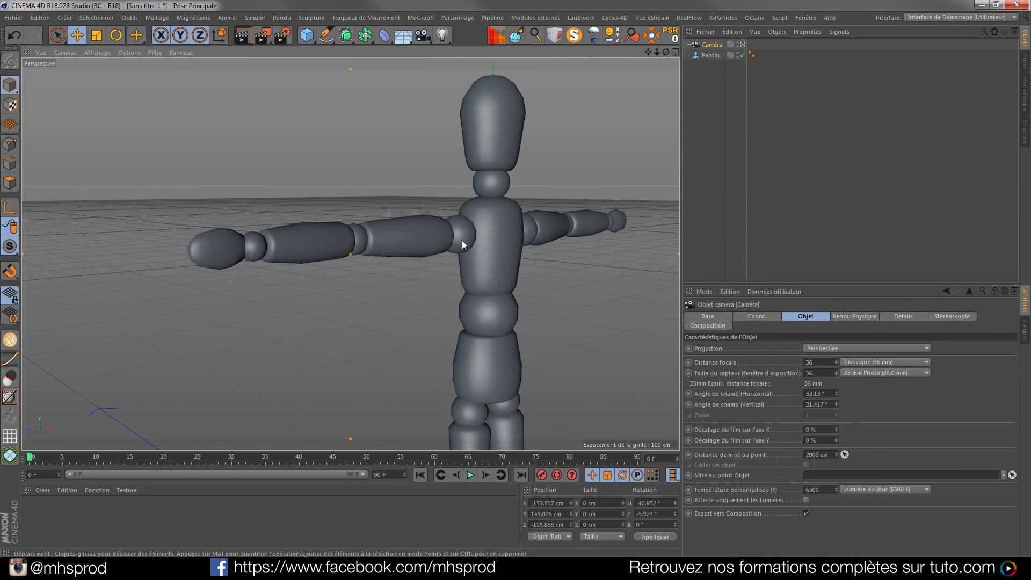
right_click_drag(461, 240, 459, 229, "alt")
left_click_drag(459, 230, 455, 230, "alt")
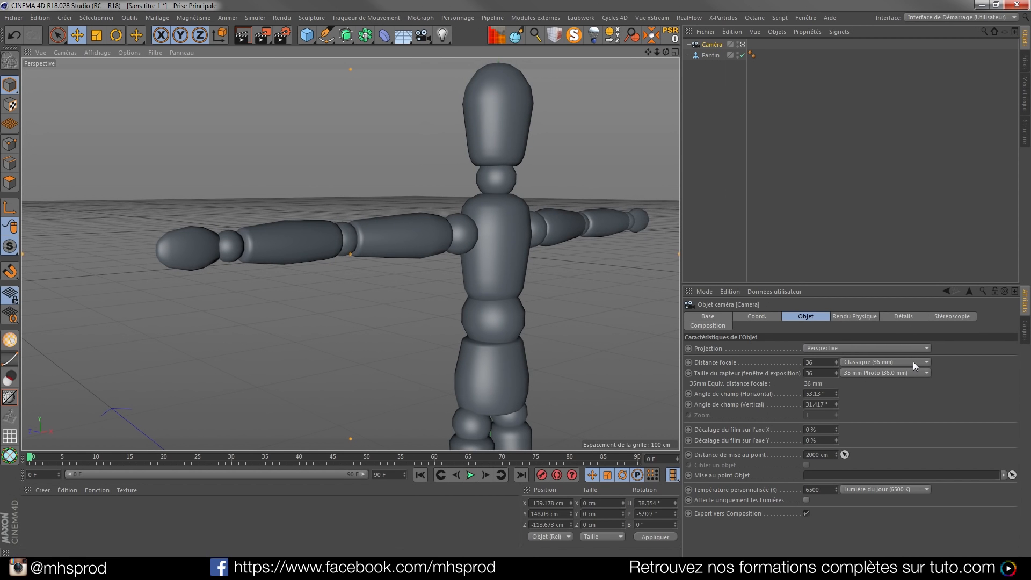
mouse_move(835, 362)
left_mouse_down()
mouse_move(841, 337)
mouse_move(836, 362)
left_mouse_up()
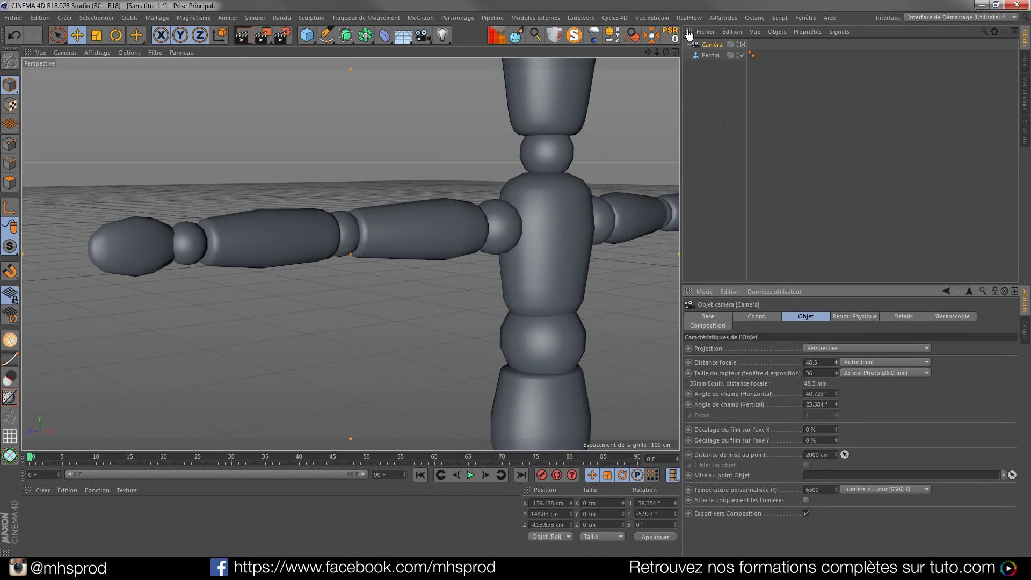
- Add a second camera, look through it, and frame the mannequin's upper body from the front
left_click(725, 111)
left_click(422, 35)
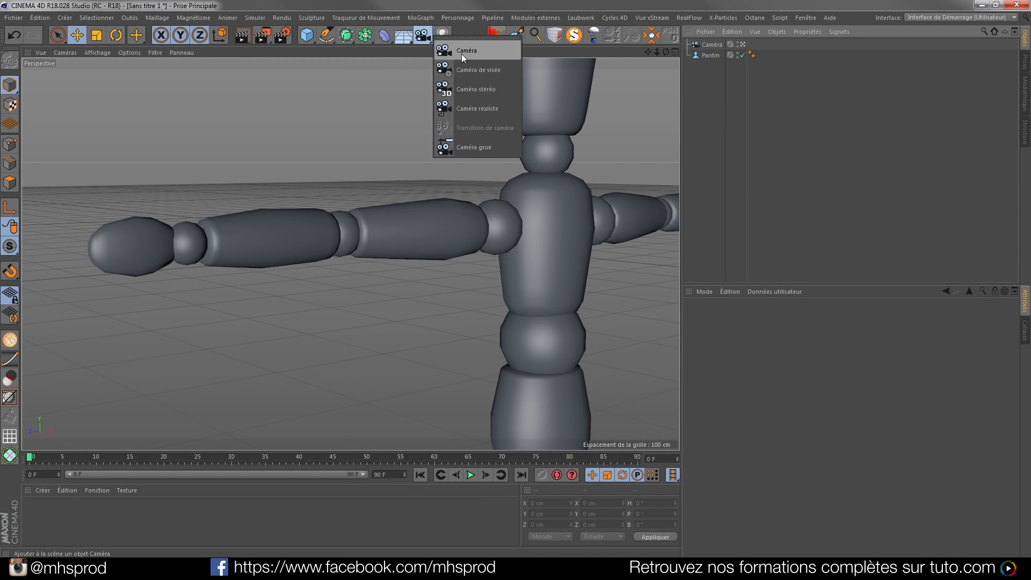
left_click(466, 53)
left_click(747, 46)
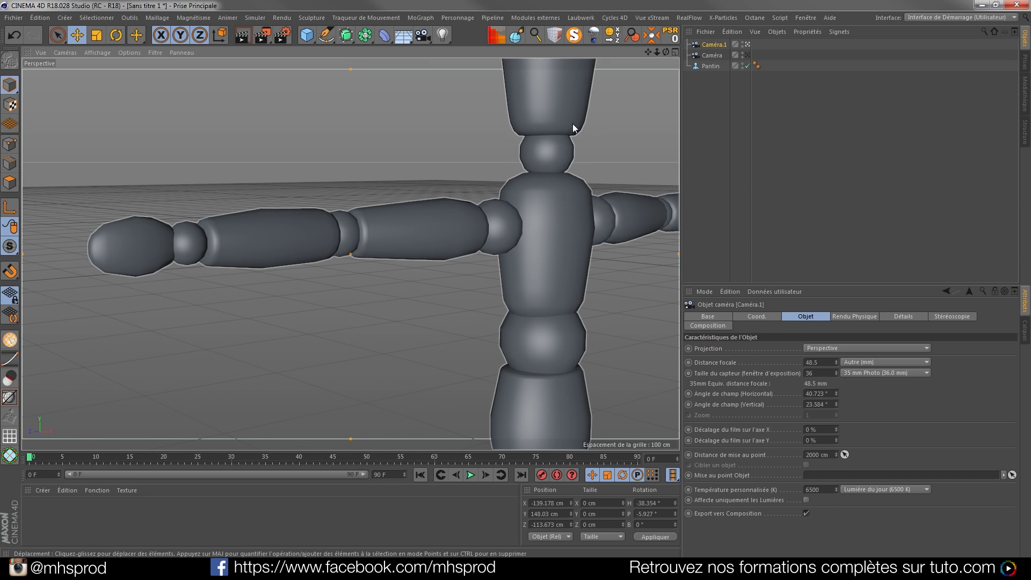
middle_click_drag(572, 124, 461, 271, "alt")
left_click_drag(467, 255, 416, 249, "alt")
middle_click_drag(433, 252, 359, 245, "alt")
right_click_drag(389, 223, 379, 263, "alt")
middle_click_drag(384, 269, 383, 234, "alt")
right_click_drag(383, 234, 381, 236, "alt")
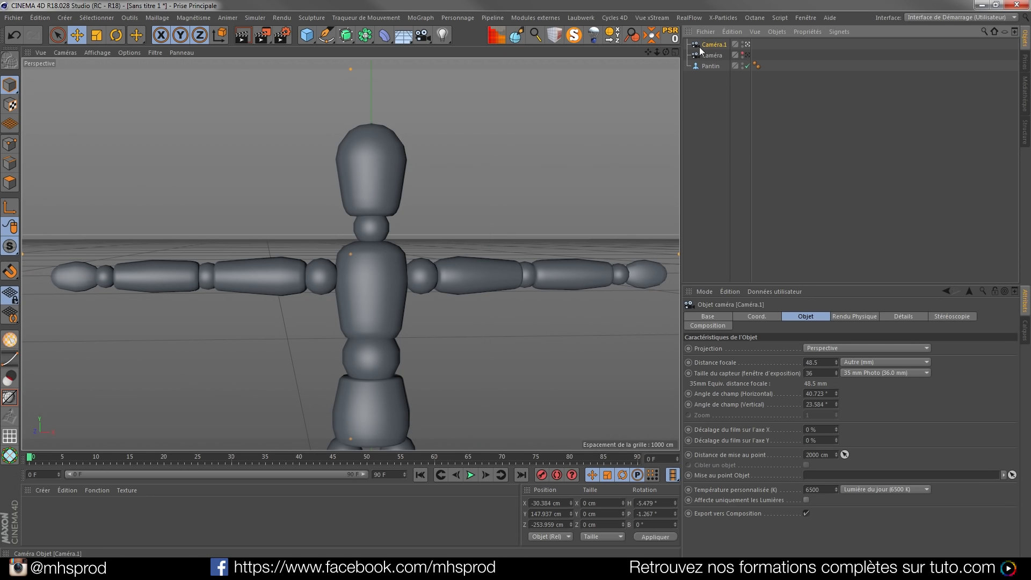
- Add a third camera framing the mannequin from a low side angle, with a focal length of 36.9 mm
left_click(422, 35)
left_click(443, 50)
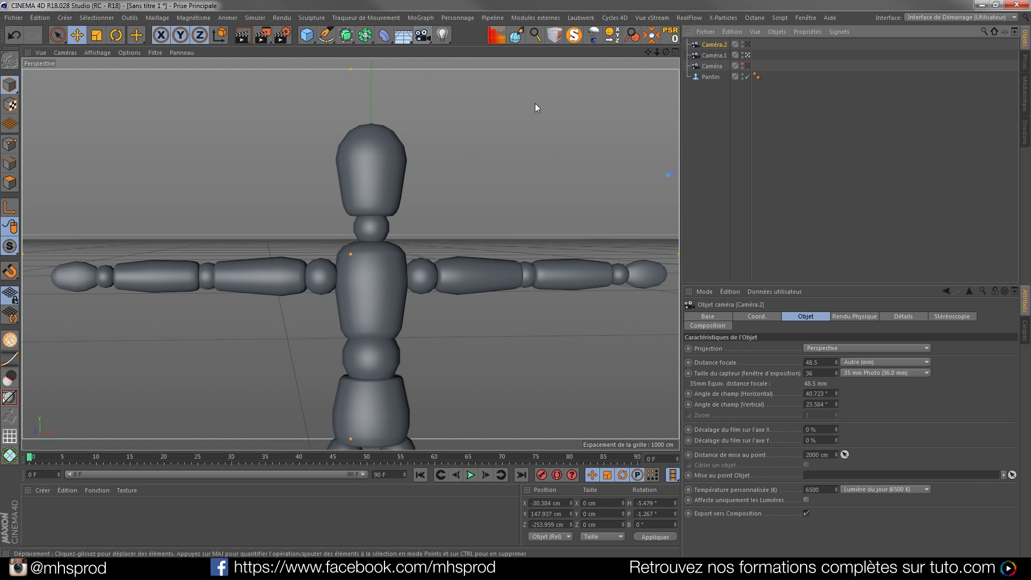
left_click_drag(537, 279, 356, 263, "alt")
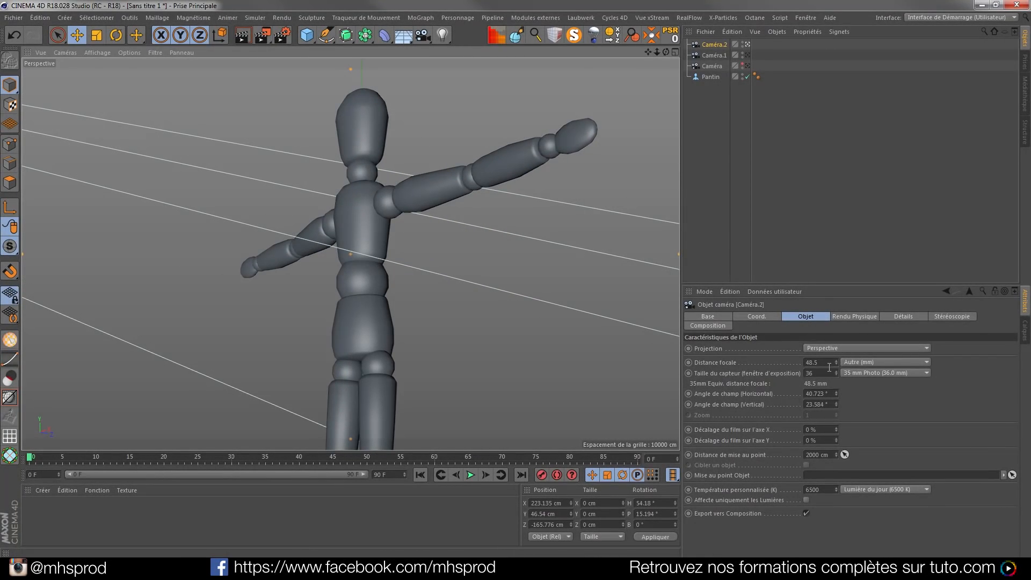
left_click_drag(836, 362, 836, 424)
middle_click_drag(374, 256, 359, 214, "alt")
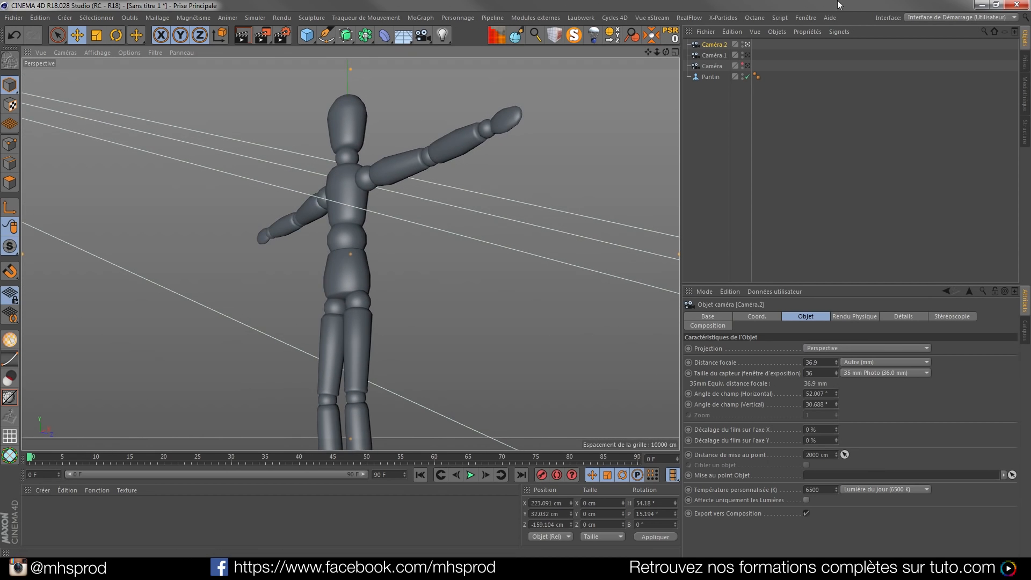
- Hide the camera guides in the viewport and switch between the Caméra.2 and Caméra views, ending on Caméra
left_click(741, 53)
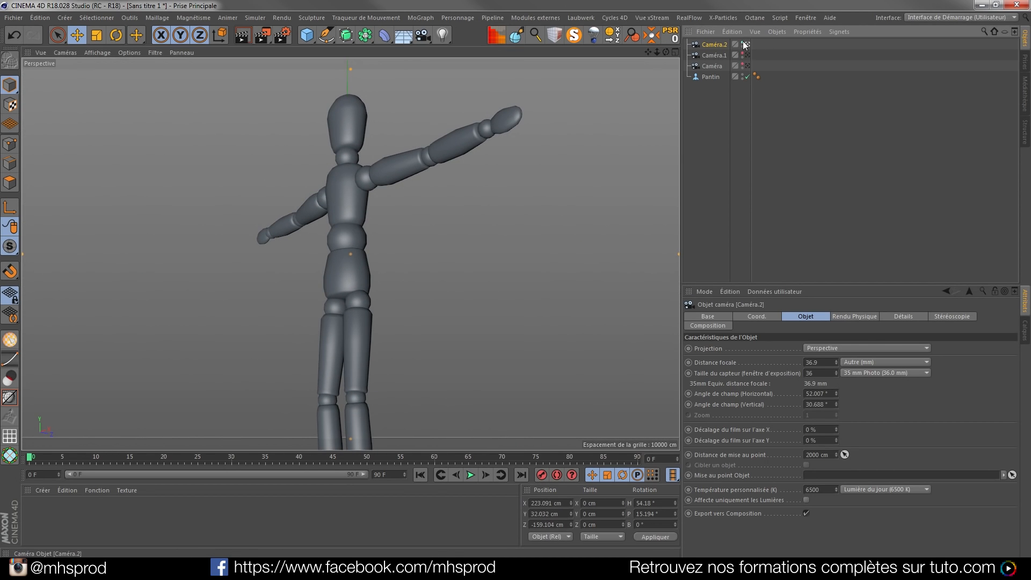
left_click(748, 66)
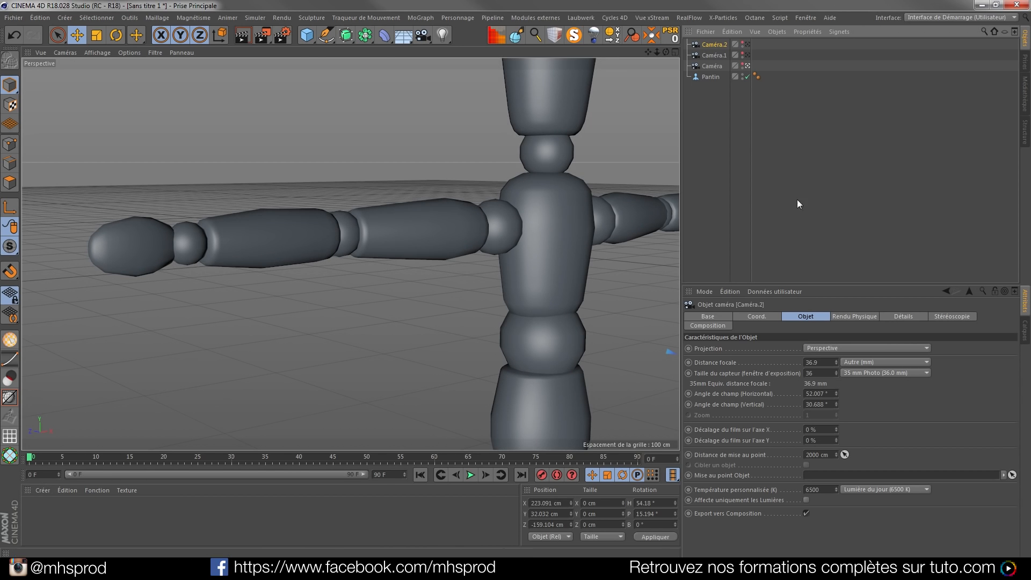
left_click(748, 44)
left_click(748, 44)
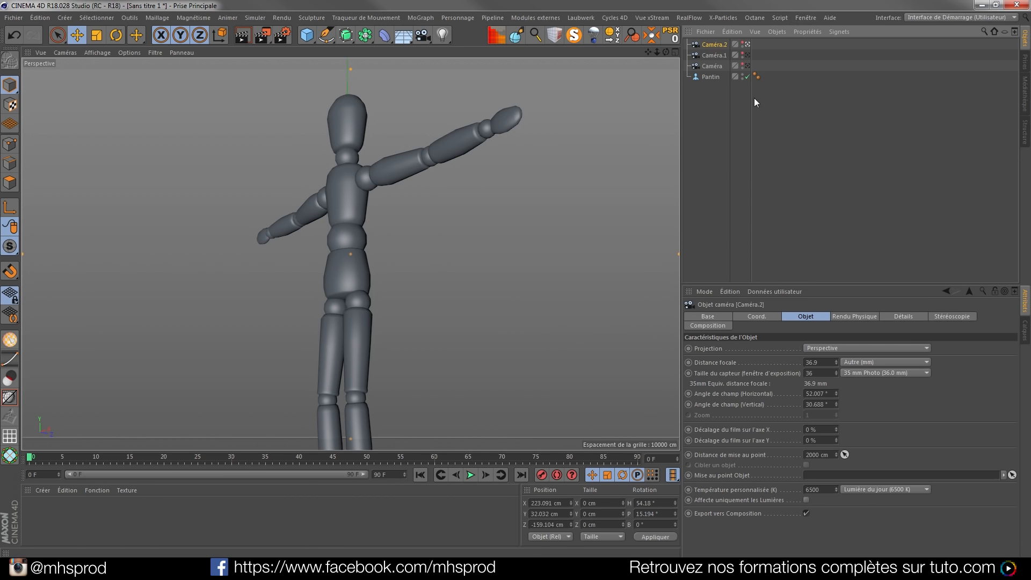
left_click(747, 65)
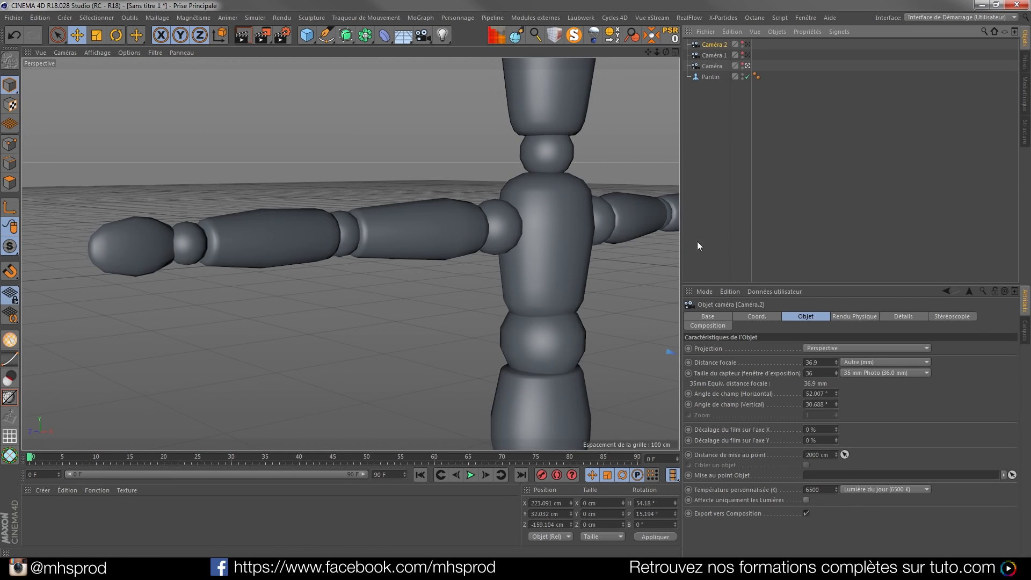
- Clear the selection and add a fourth camera from the current view
left_click(710, 97)
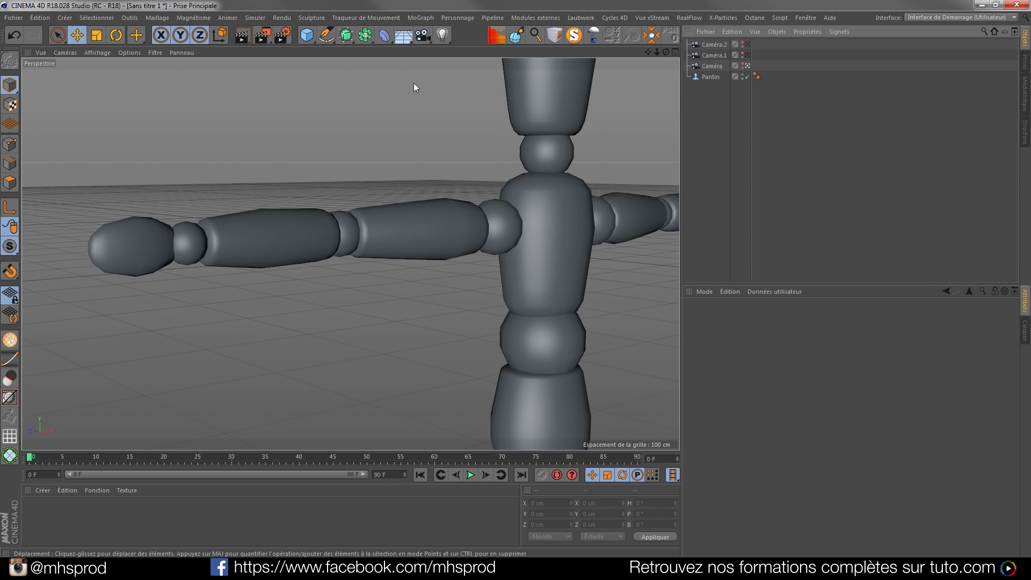
left_click(424, 35)
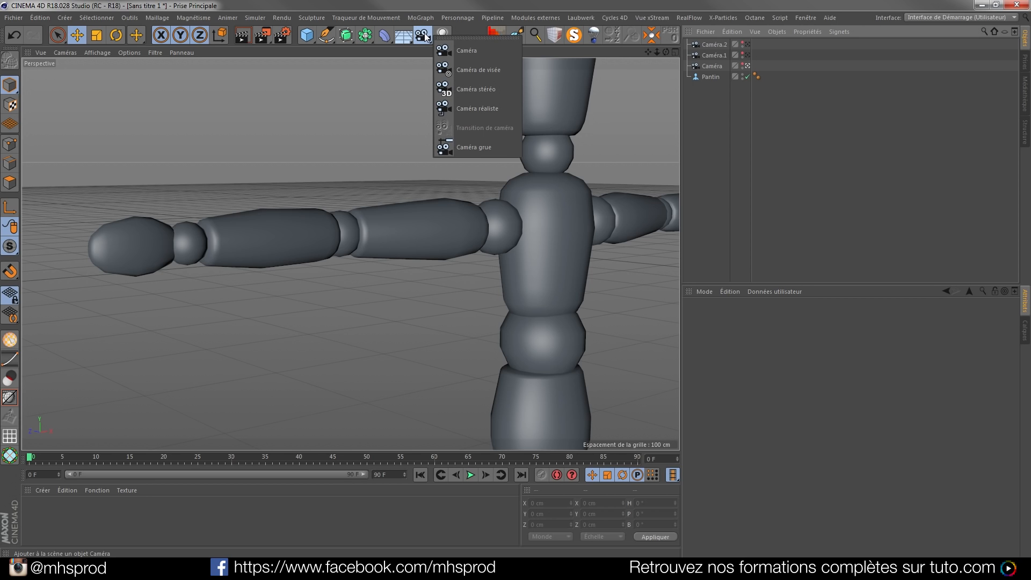
left_click(466, 54)
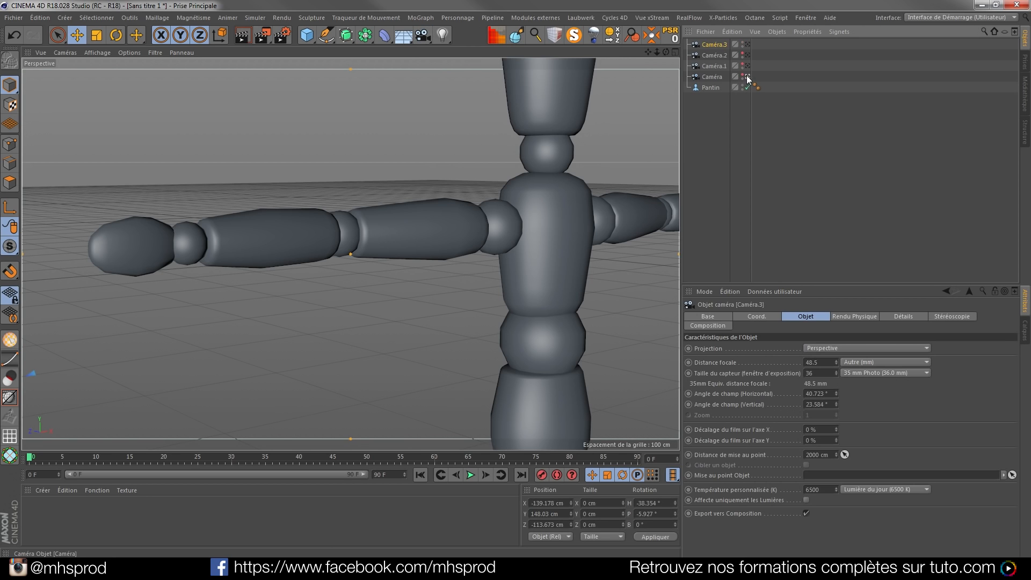
- Rename the fourth camera as Caméra Principale
double_click(708, 47)
key("Right")
key("BackSpace")
key("BackSpace")
type("Pi")
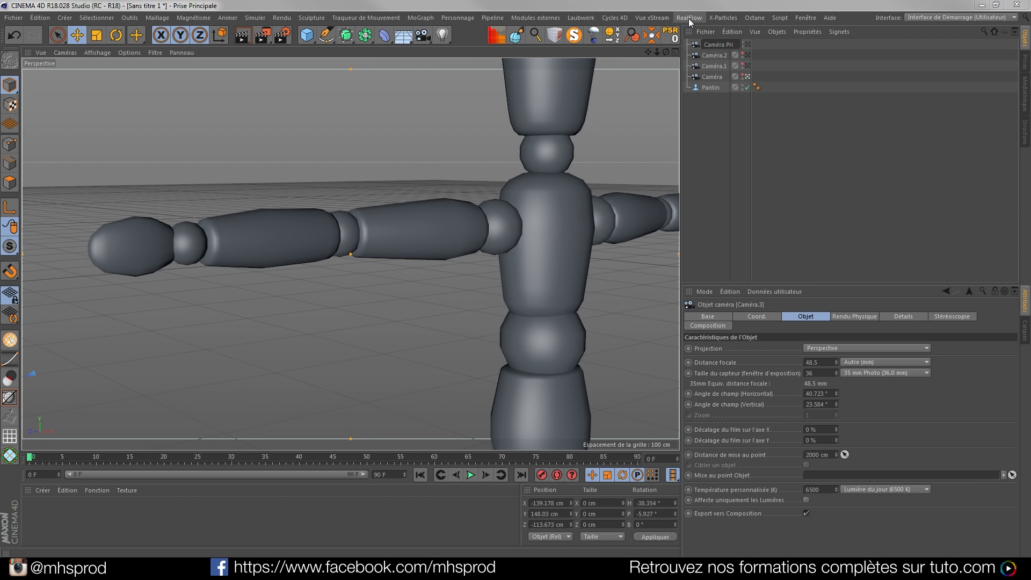
type("ale")
key("Return")
- Add a Transition de caméra tag to Caméra Principale and set its source mode to Morphing multiple
right_click(713, 43)
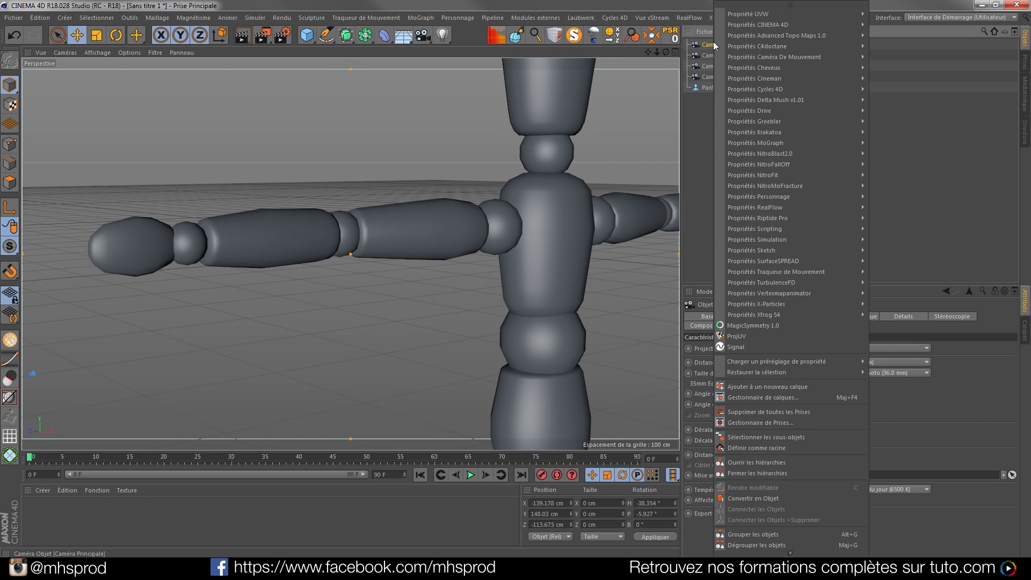
mouse_move(765, 25)
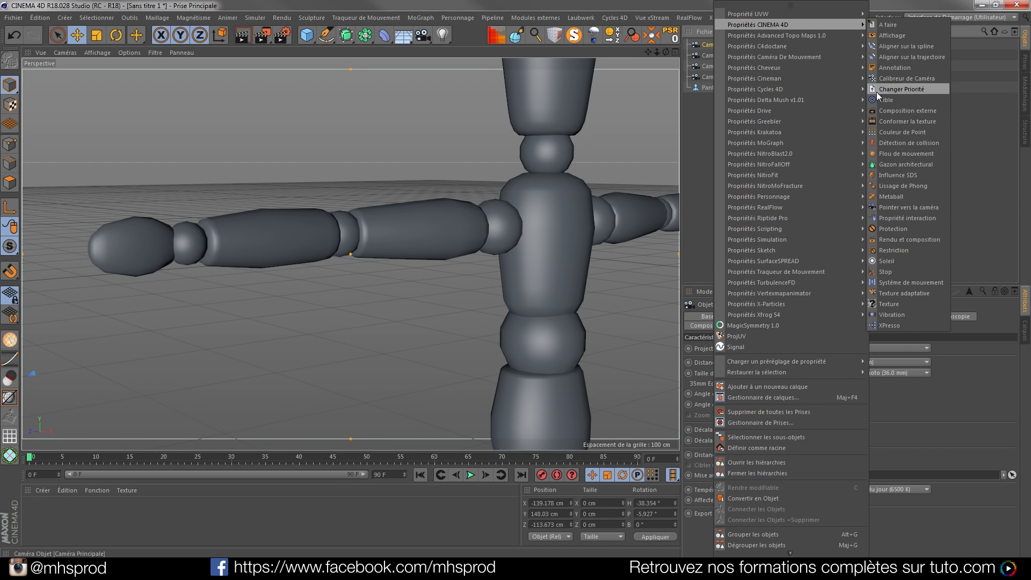
mouse_move(776, 80)
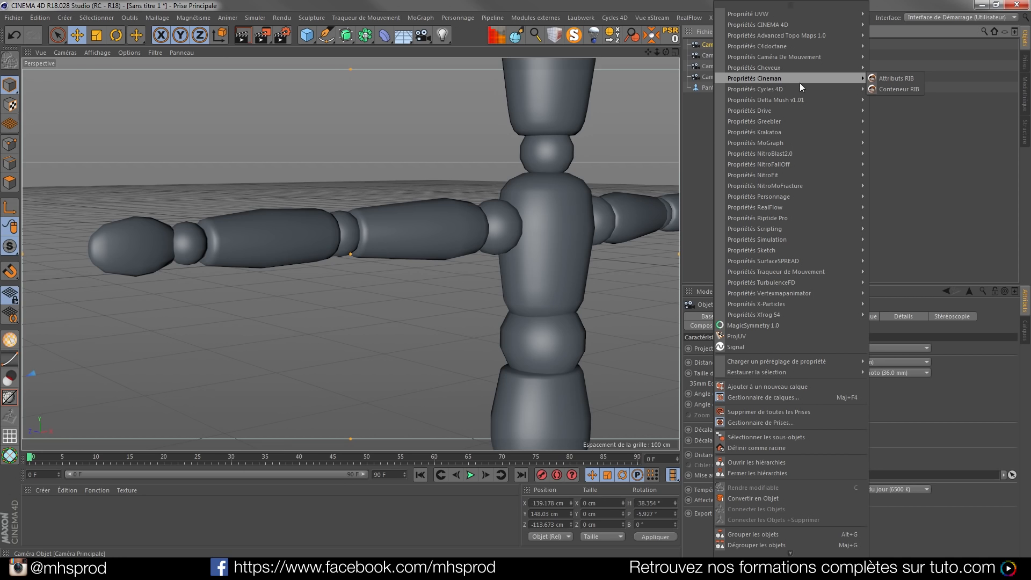
mouse_move(810, 57)
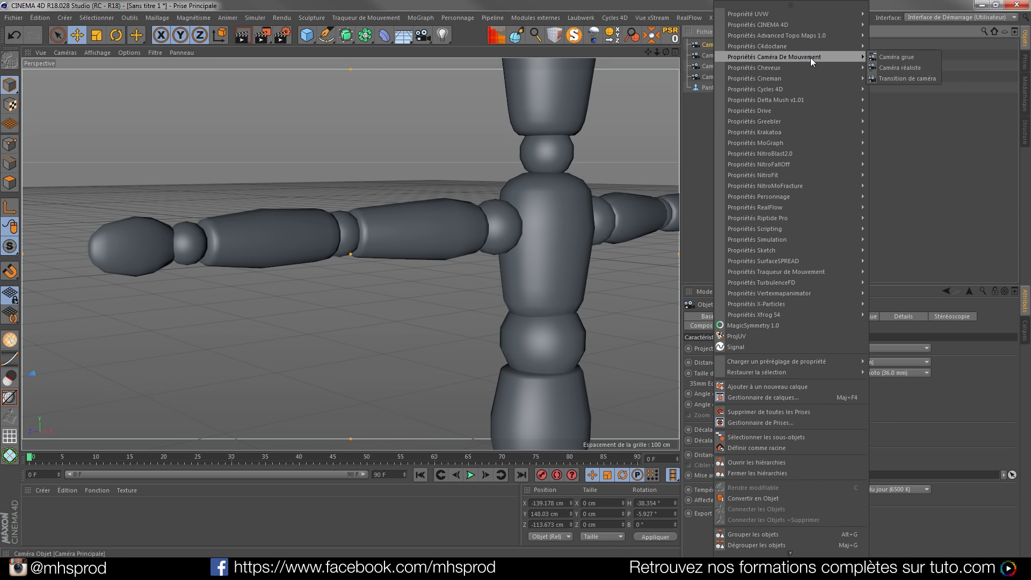
left_click(890, 78)
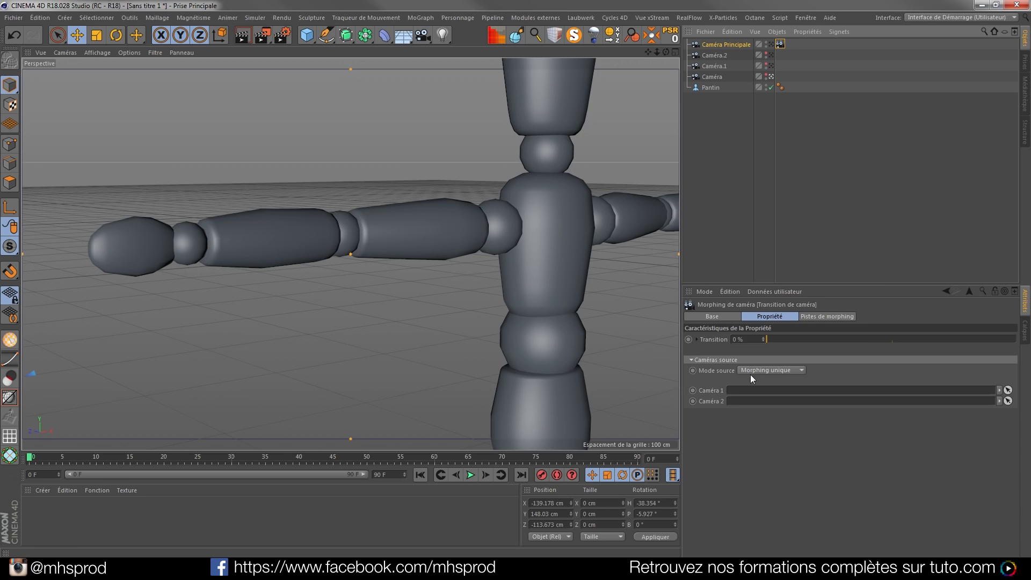
left_click(801, 367)
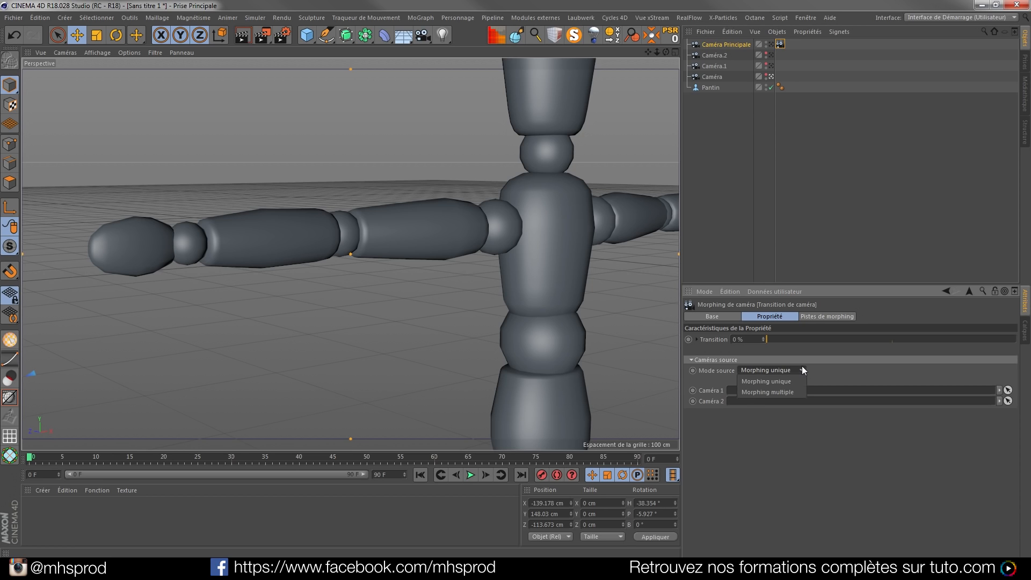
left_click(769, 392)
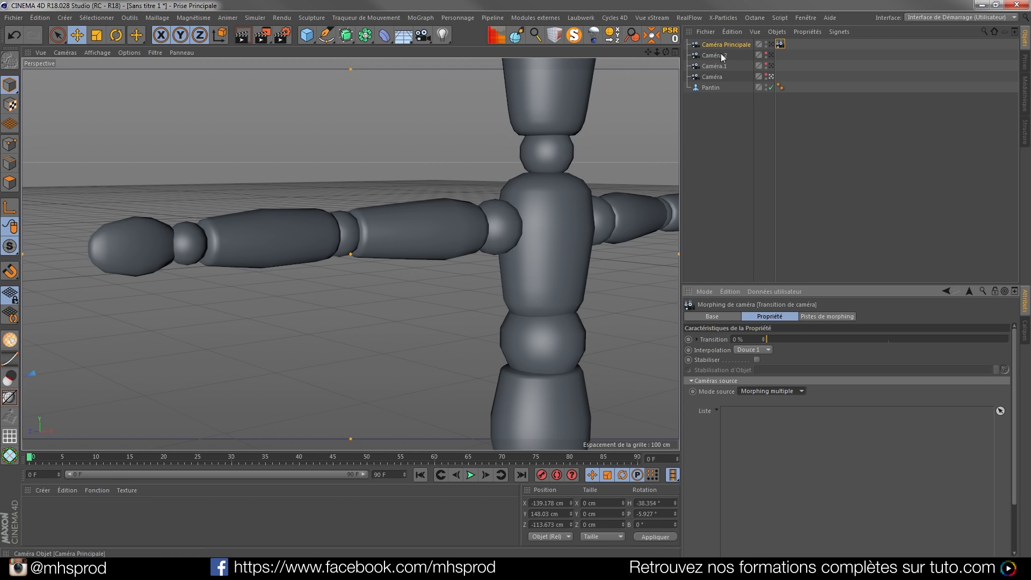
- Check the Caméra.1 view, return to a free view showing the mannequin and cameras, and hide the Caméra guide
scroll(510, 183, "down", 10)
left_click_drag(510, 194, 452, 221, "alt")
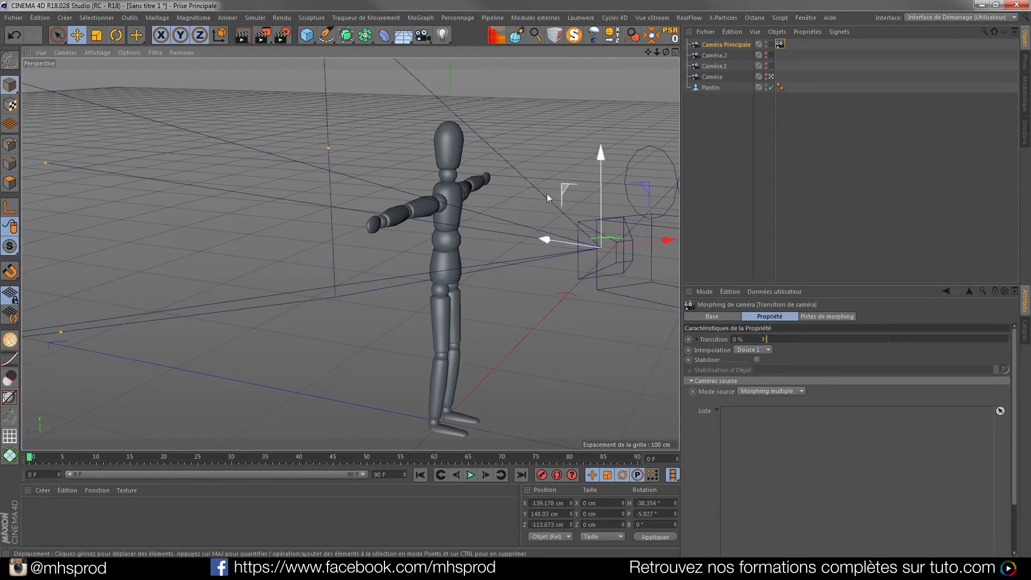
left_click_drag(516, 232, 413, 225, "alt")
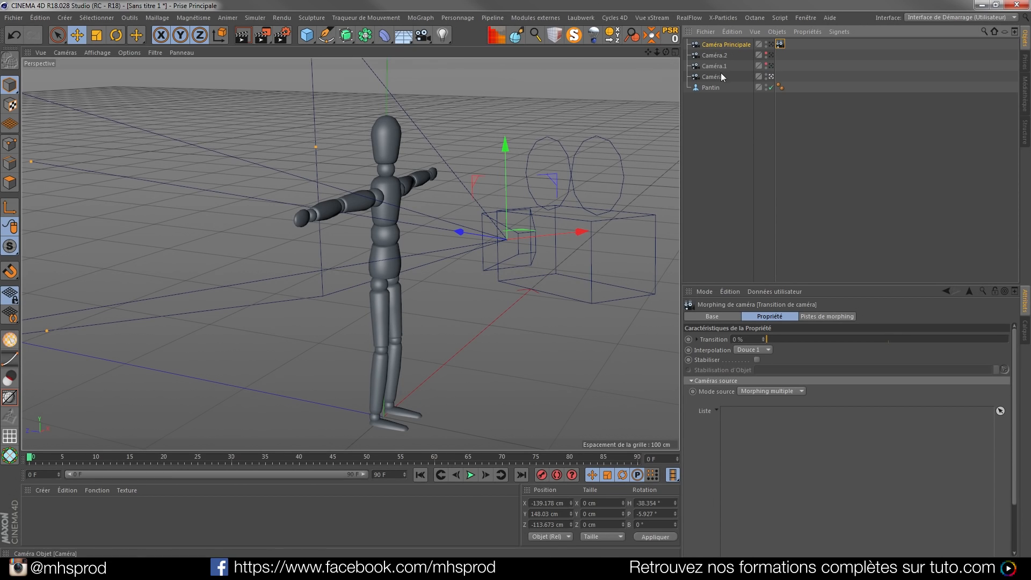
left_click(771, 66)
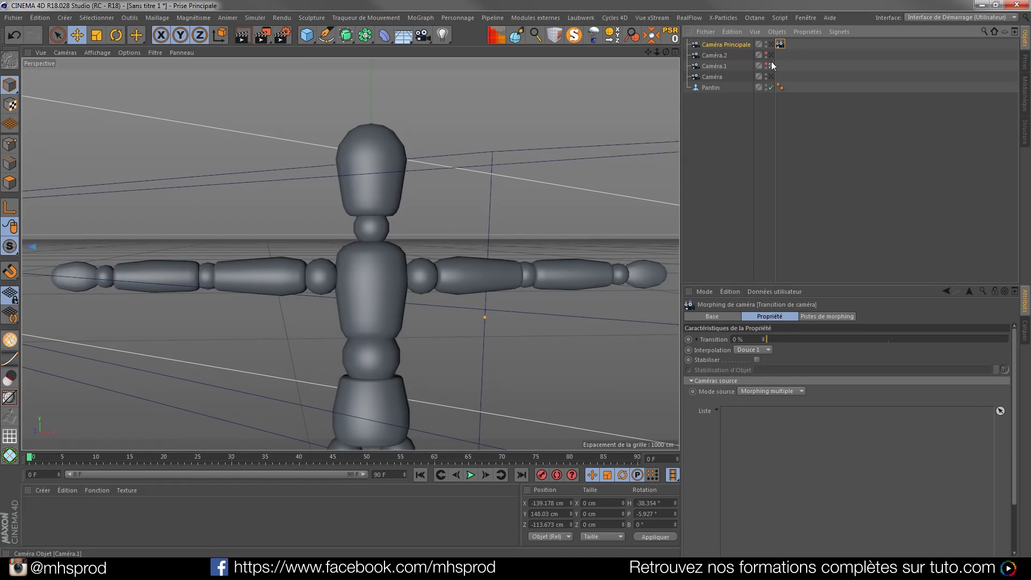
left_click(771, 65)
scroll(398, 207, "down", 5)
left_click_drag(345, 211, 232, 198, "alt")
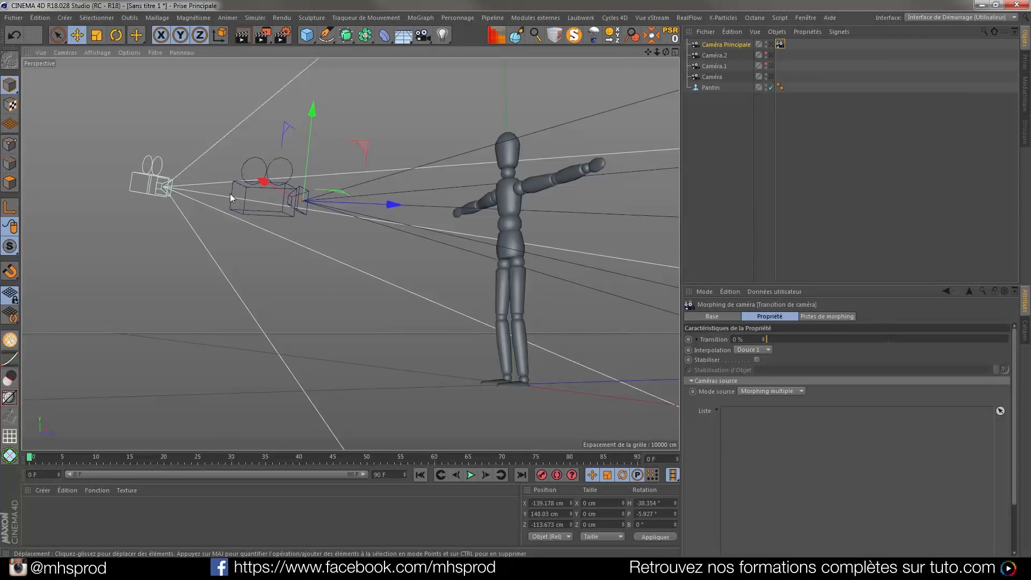
left_click(766, 76)
left_click(766, 75)
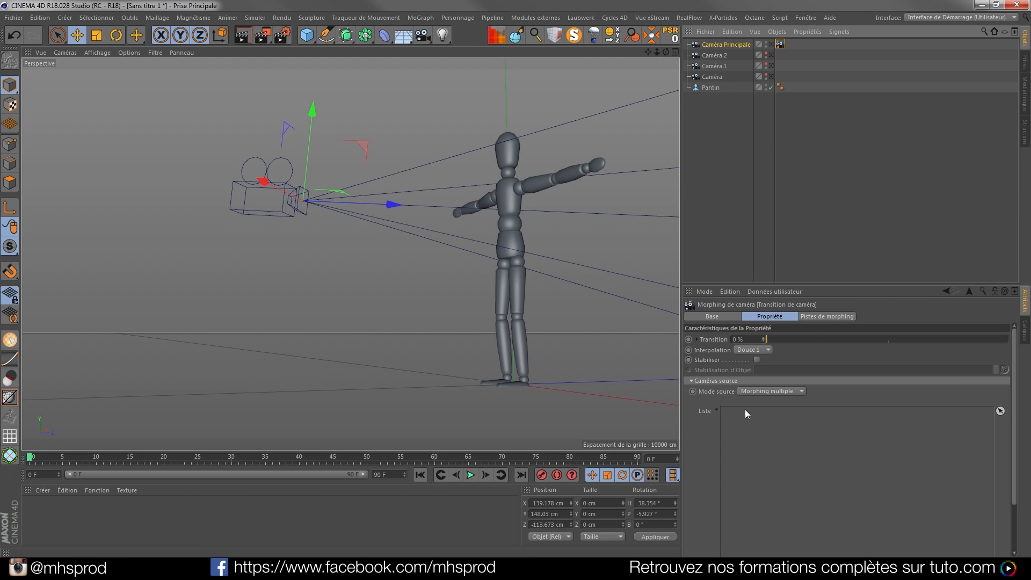
- Add Caméra, Caméra.1 and Caméra.2, in that order, to the transition tag's source list
left_click(1000, 411)
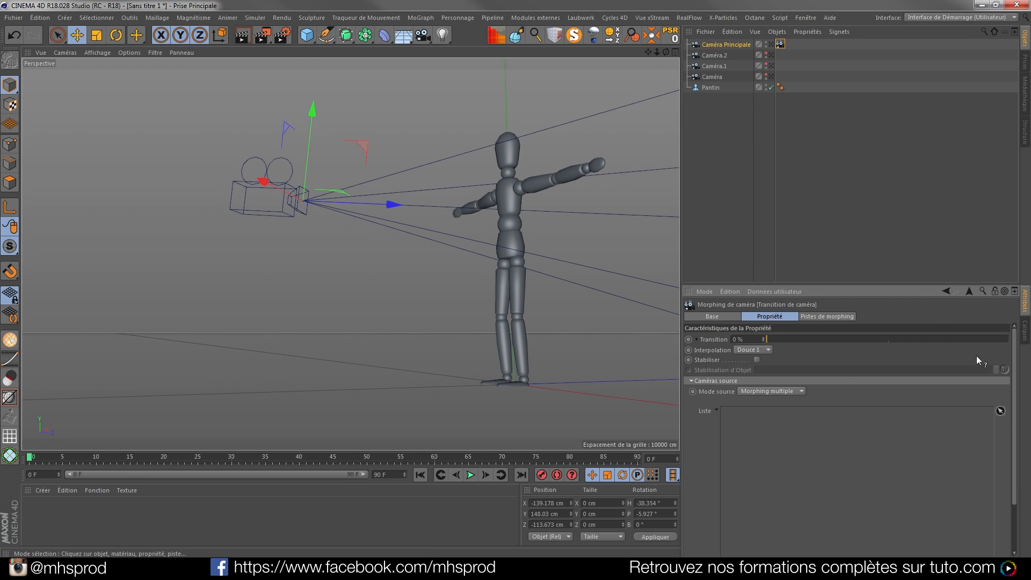
left_click(710, 77)
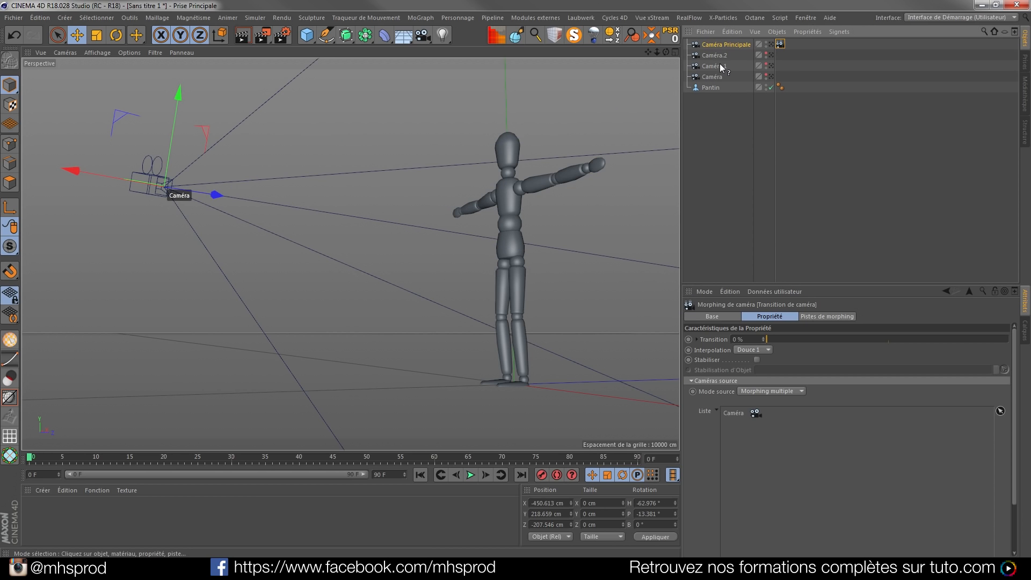
left_click(712, 66)
left_click(713, 56)
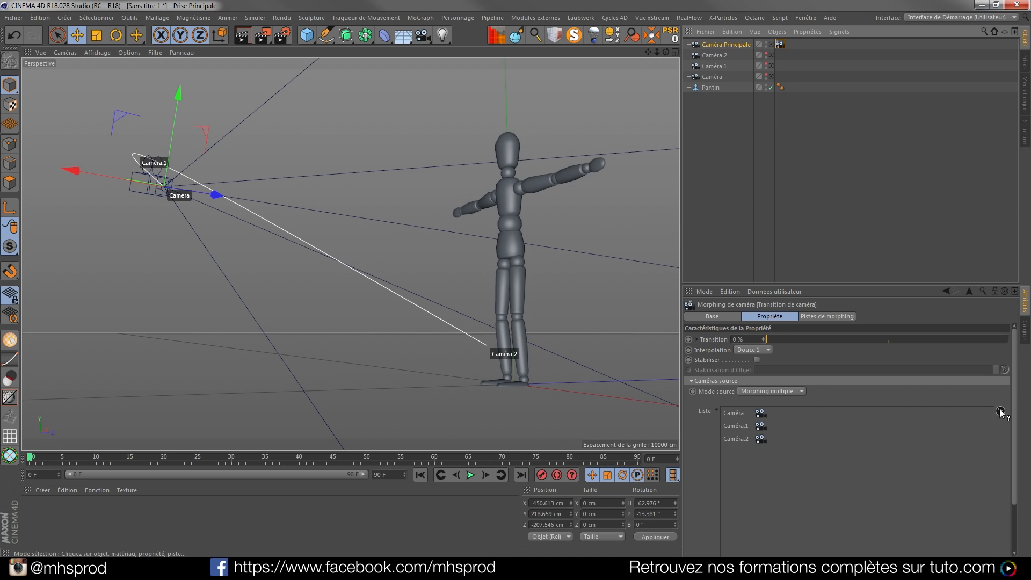
left_click(1000, 412)
left_click(739, 414)
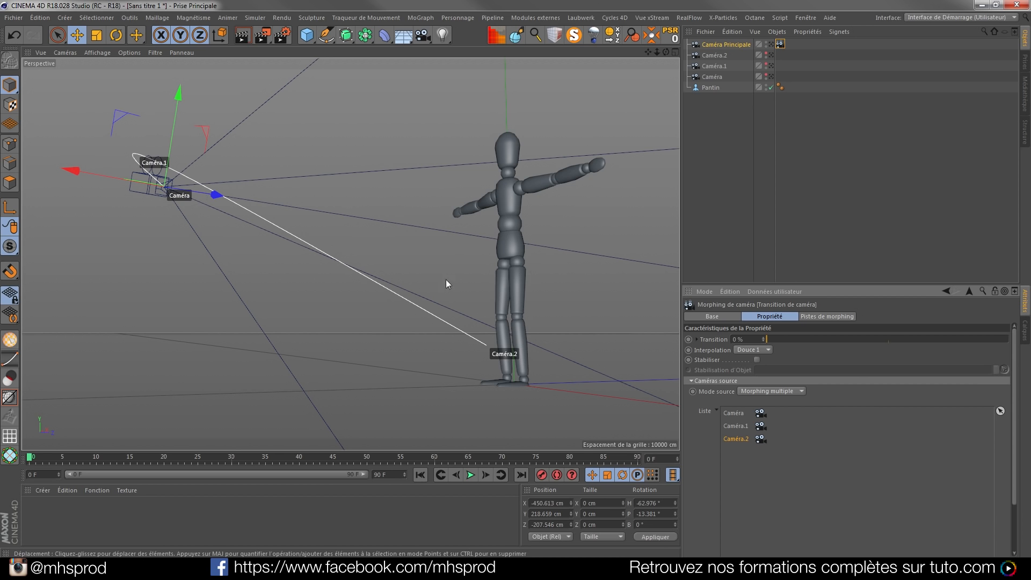
- Preview the camera morph by scrubbing the Transition value, in the free view and through Caméra Principale, returning it to 0 %
left_click_drag(768, 335, 713, 352)
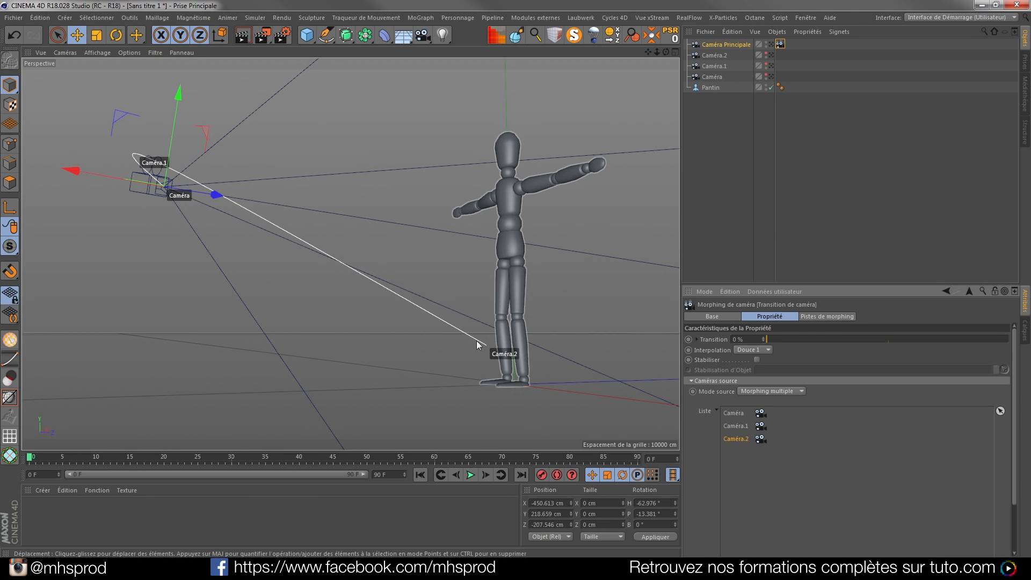
left_click_drag(768, 338, 767, 364)
left_click(771, 44)
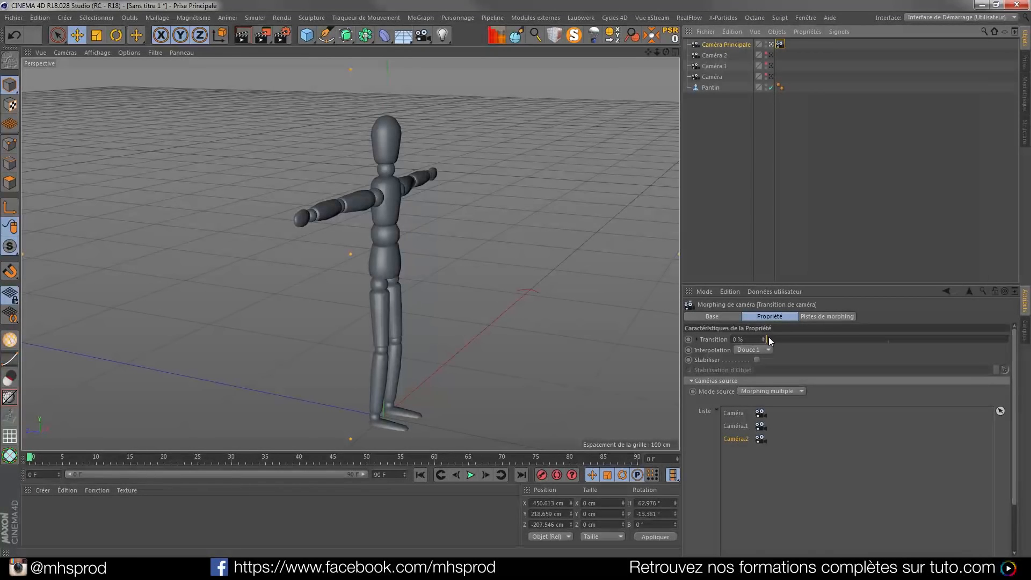
left_click_drag(769, 337, 682, 328)
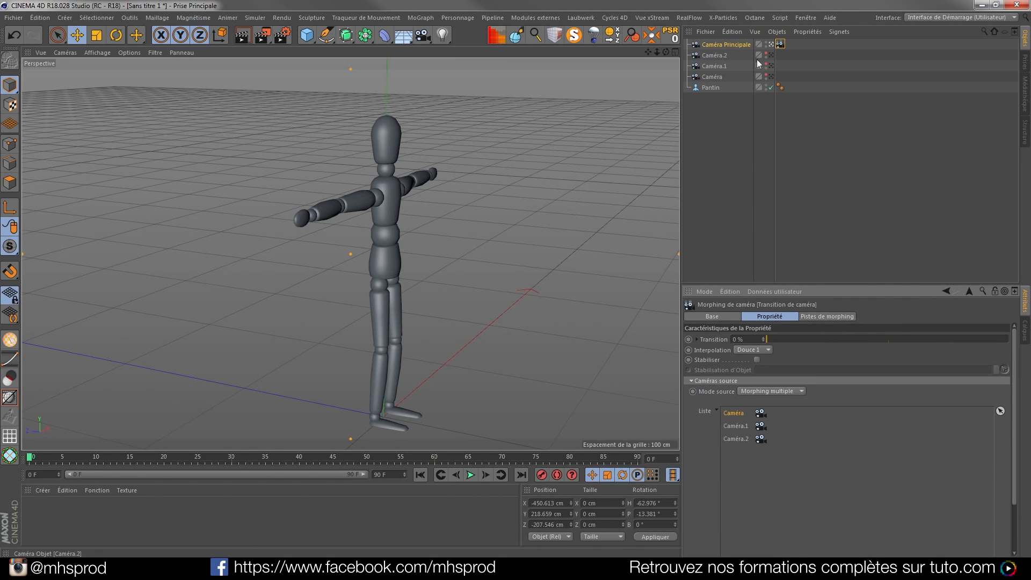
- Switch to Caméra and reframe it closer on the mannequin's upper body and outstretched arms
left_click(768, 76)
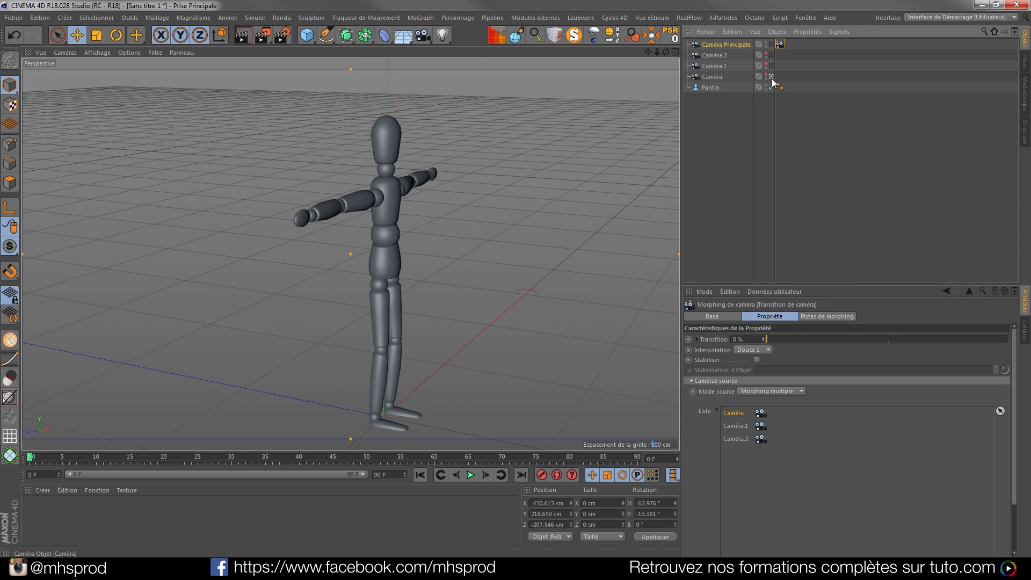
left_click_drag(300, 209, 325, 217, "alt")
right_click_drag(329, 218, 366, 214, "alt")
left_click_drag(366, 213, 393, 220, "alt")
right_click_drag(393, 218, 400, 209, "alt")
left_click_drag(400, 208, 407, 211, "alt")
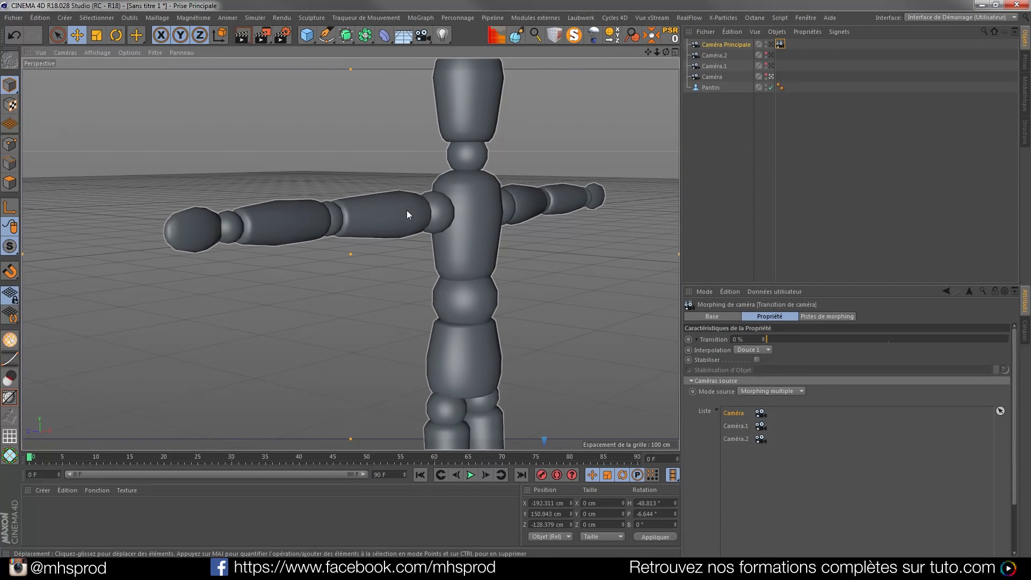
middle_click_drag(406, 213, 401, 231, "alt")
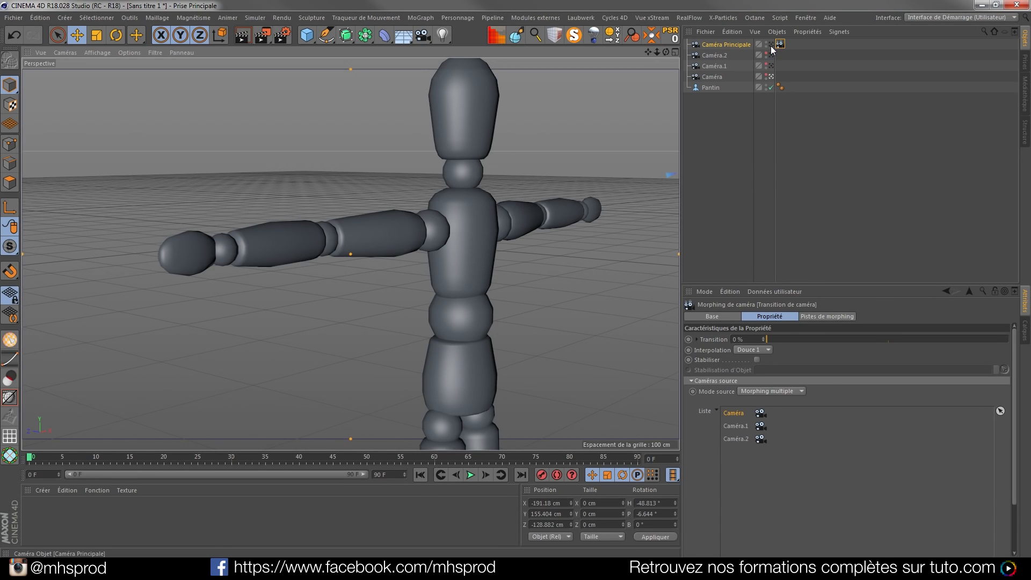
- Preview the morph through Caméra Principale, compare it with the Caméra view, and move the Transition to about 50 %
left_click_drag(767, 337, 717, 320)
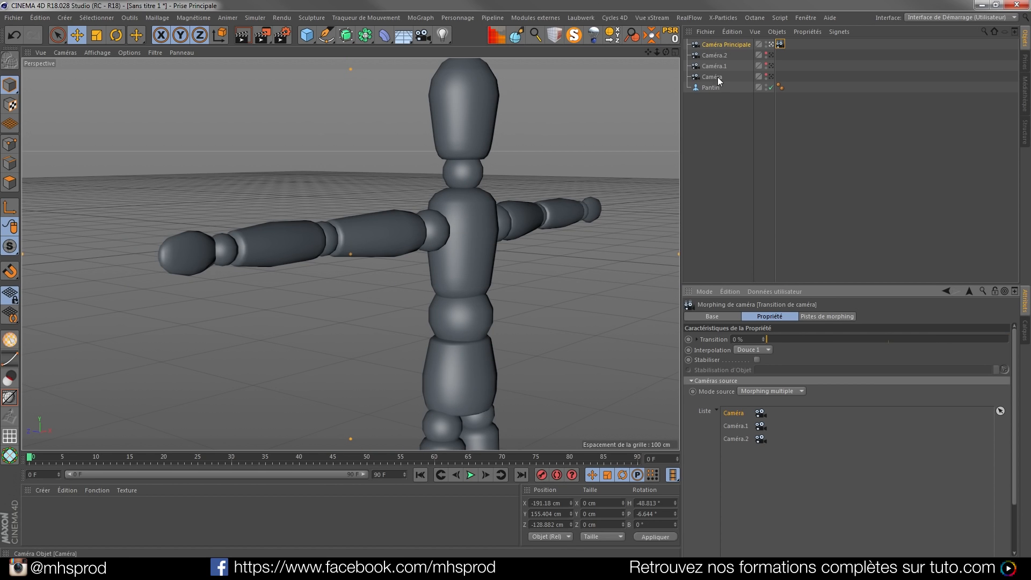
left_click(771, 75)
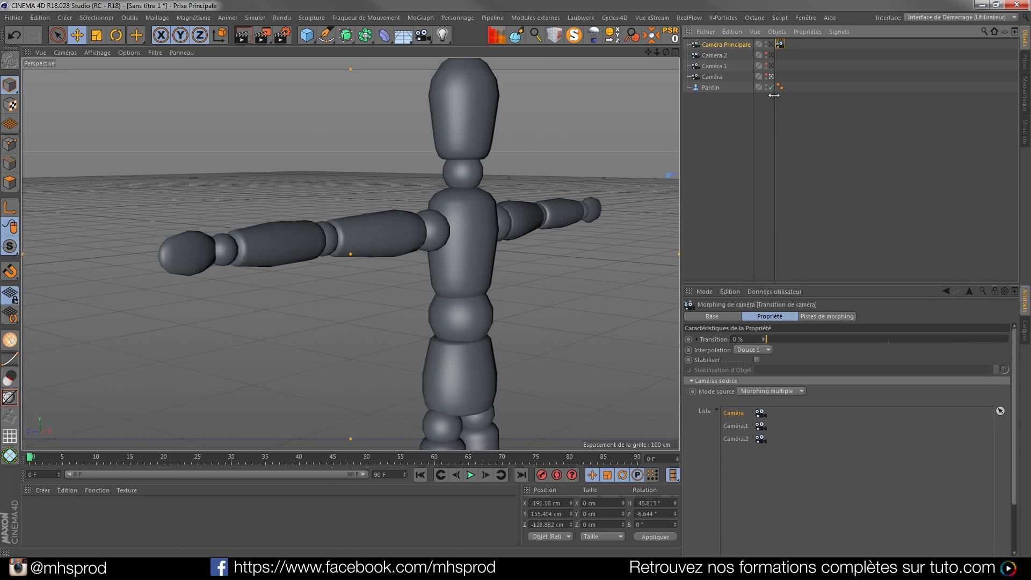
left_click(772, 45)
left_click_drag(767, 340, 888, 342)
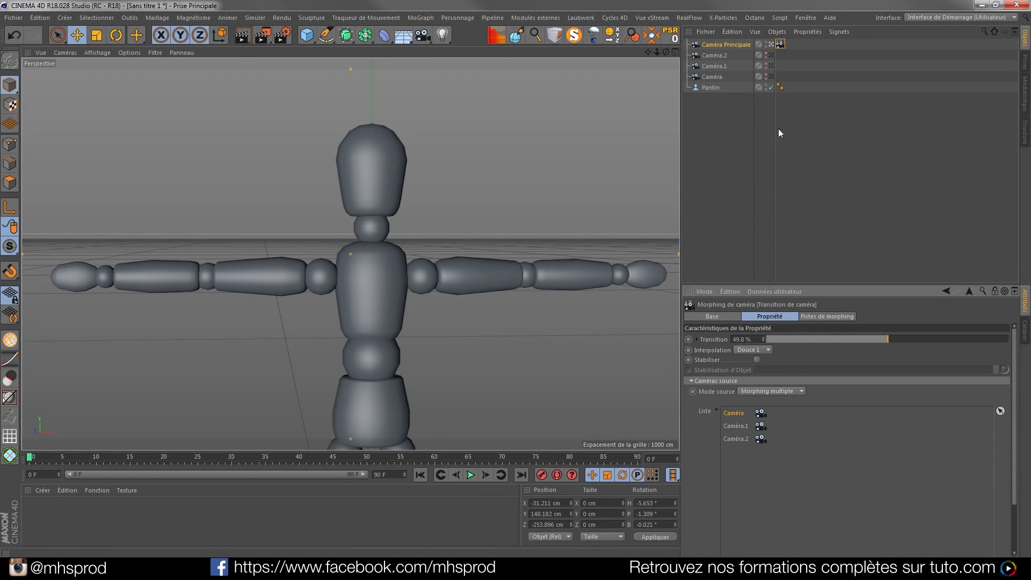
- Compare the Caméra.1 and Caméra.2 views with Caméra Principale while scrubbing the Transition, returning it to 0 %
left_click(770, 66)
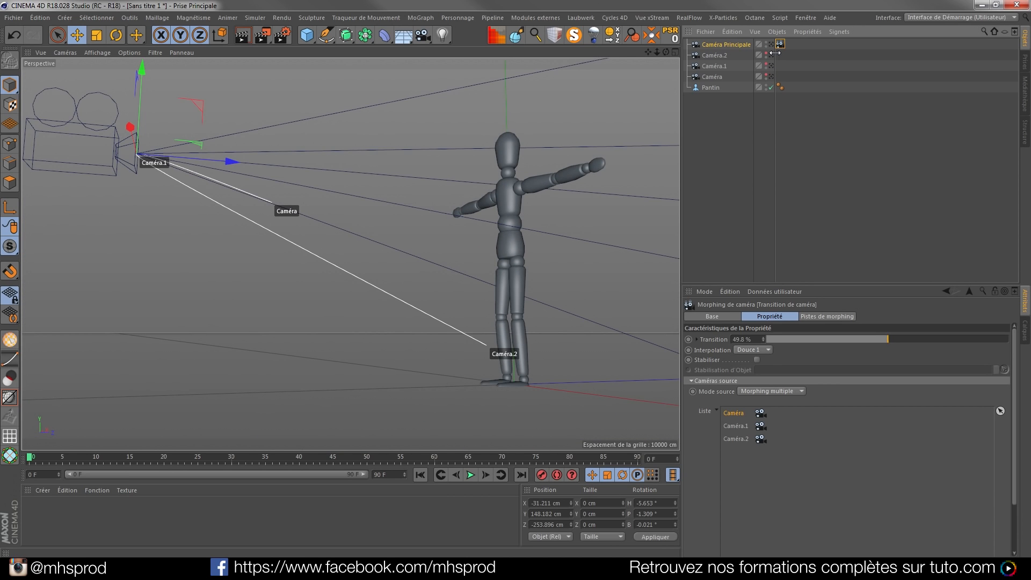
left_click(772, 54)
left_click(772, 65)
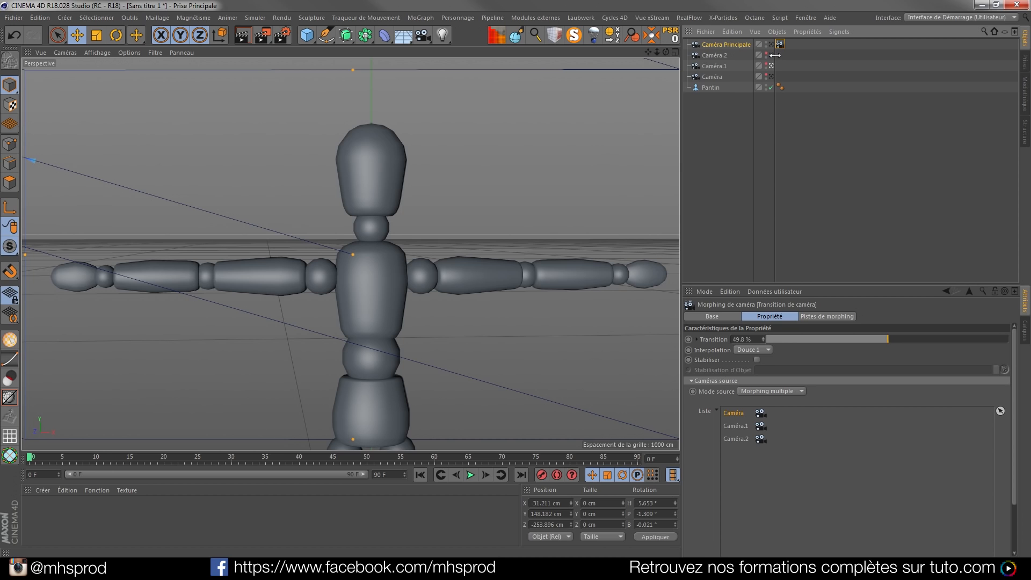
left_click(771, 44)
left_click_drag(898, 338, 762, 322)
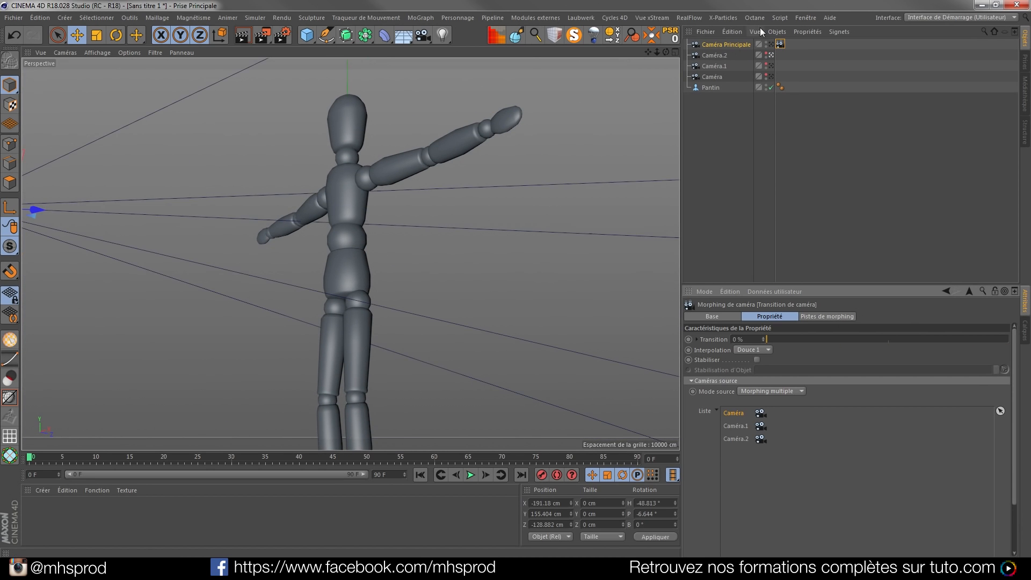
left_click(771, 44)
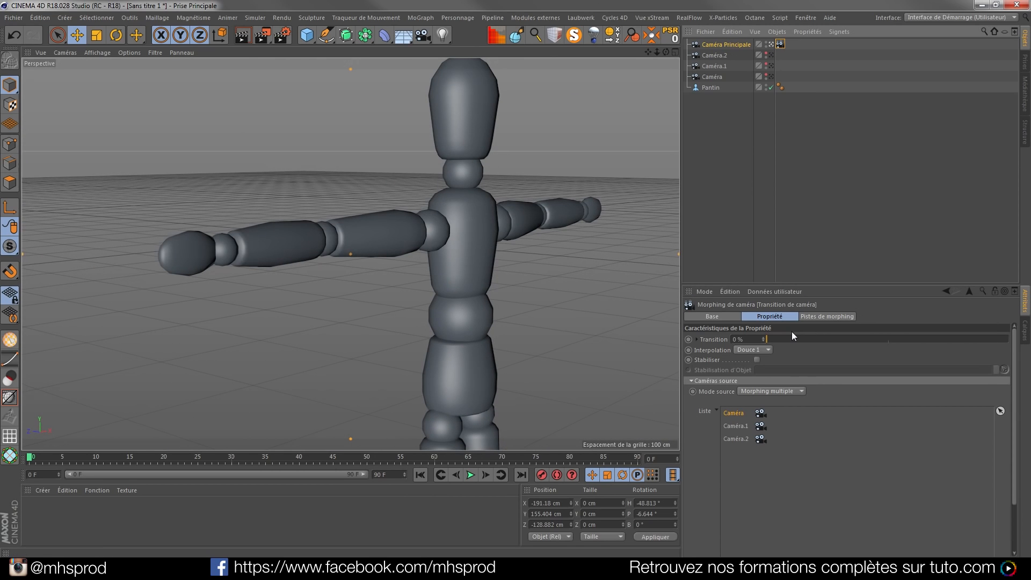
left_click_drag(768, 339, 726, 358)
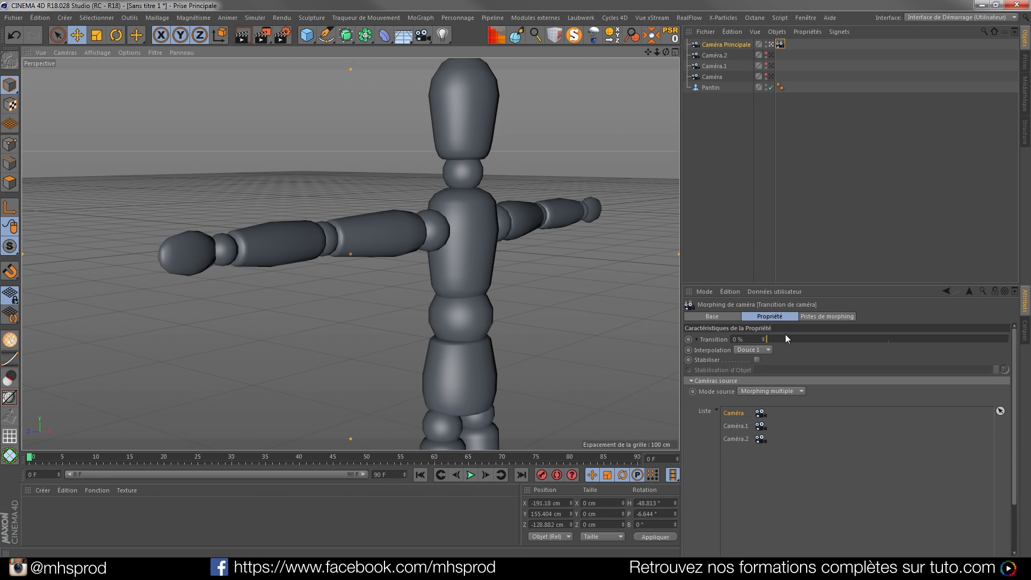
- Scrub the Transition towards the last camera and set the tag's interpolation to Douce 2
left_click_drag(785, 337, 984, 357)
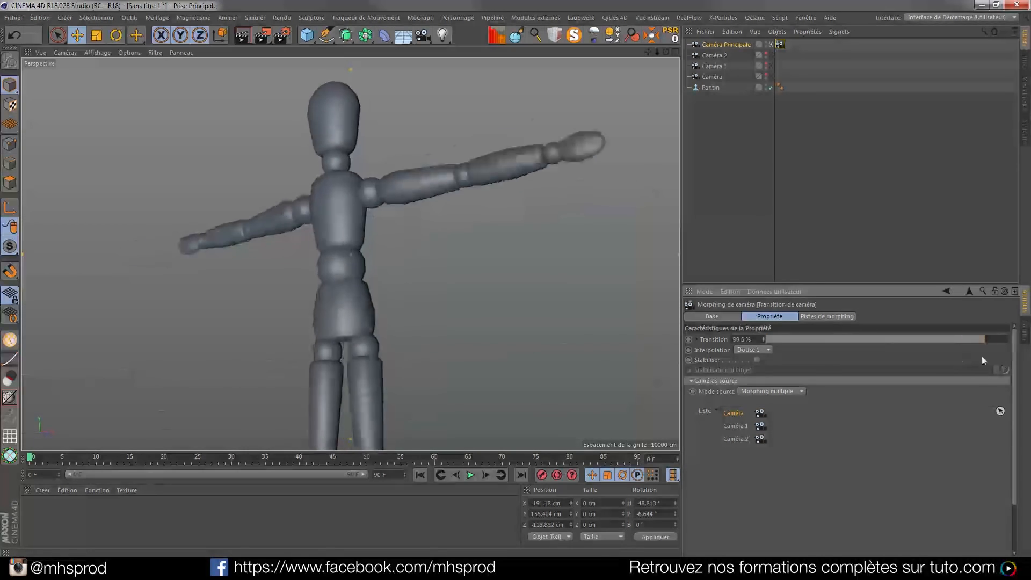
left_click(760, 349)
left_click(755, 379)
- Keyframe the Transition at 0 % on frame 0 and at 100 % on frame 85
left_click_drag(1007, 339, 665, 343)
left_click(688, 340, "ctrl")
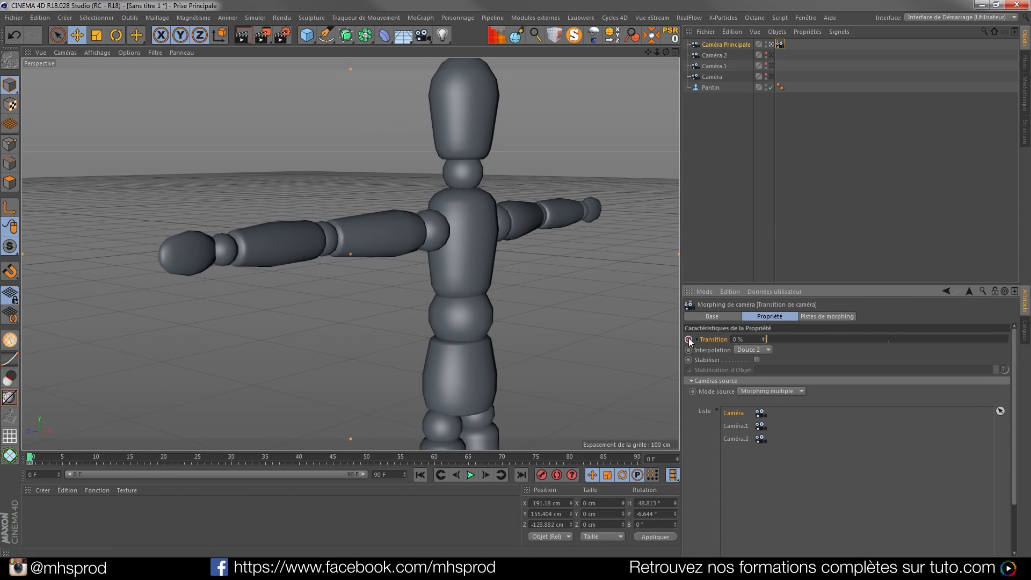
left_click(428, 456)
left_click_drag(427, 455, 602, 455)
left_click(916, 339)
left_click_drag(915, 339, 1009, 339)
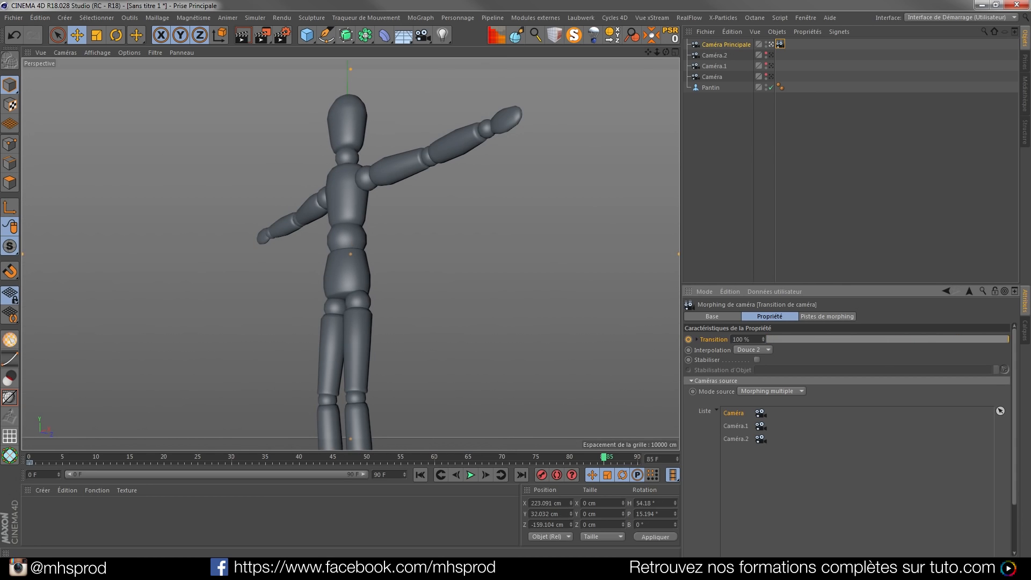
left_click(688, 340, "ctrl")
- Select the Transition keyframes and open the F-curve timeline
left_click_drag(618, 462, 24, 462)
left_click(804, 17)
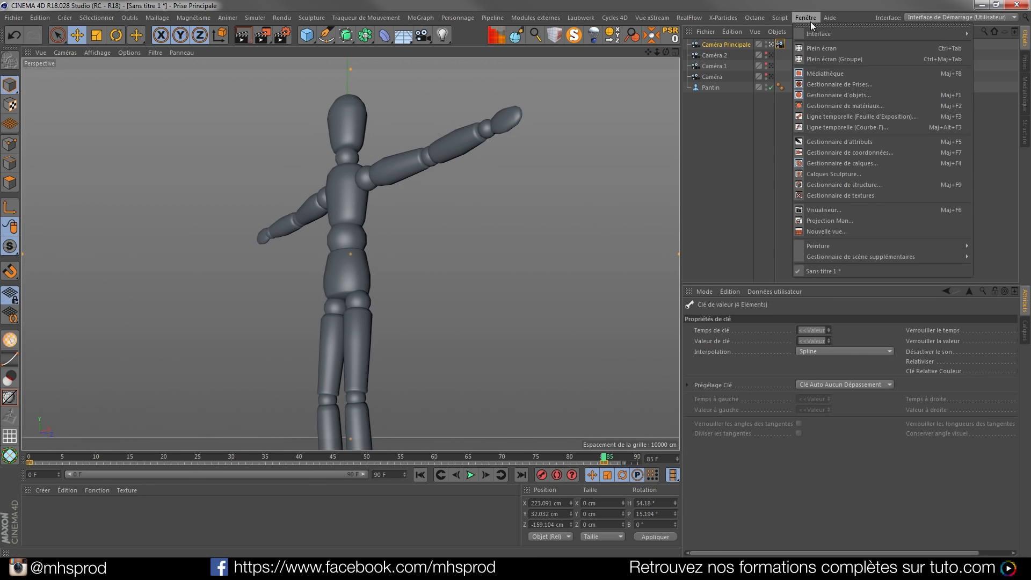
mouse_move(831, 21)
left_click(837, 129)
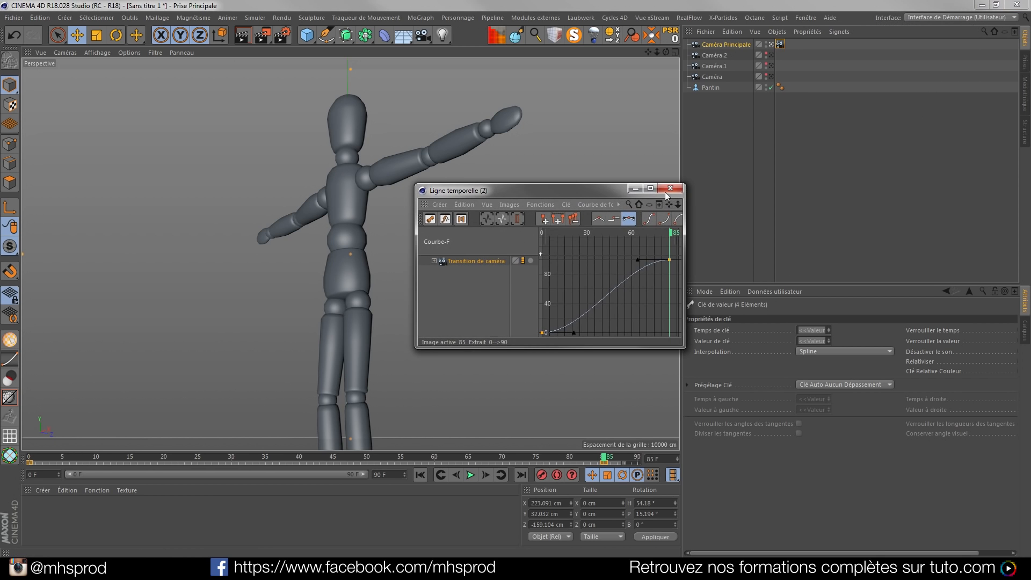
- Frame the whole Transition F-curve and stretch the incoming tangent of the frame 85 key to about -50 frames
left_click(650, 188)
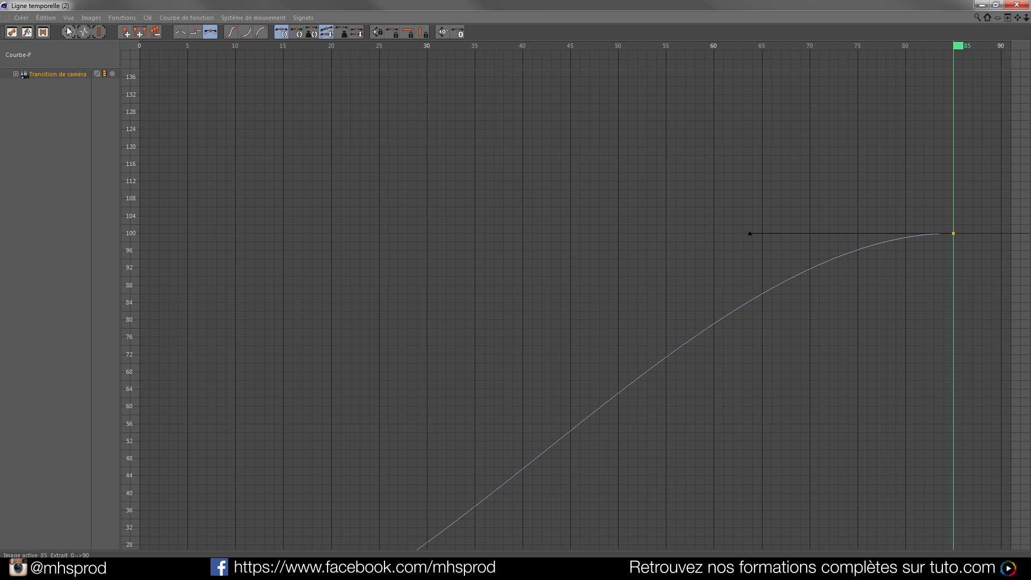
left_click(83, 32)
left_click_drag(785, 92, 492, 97)
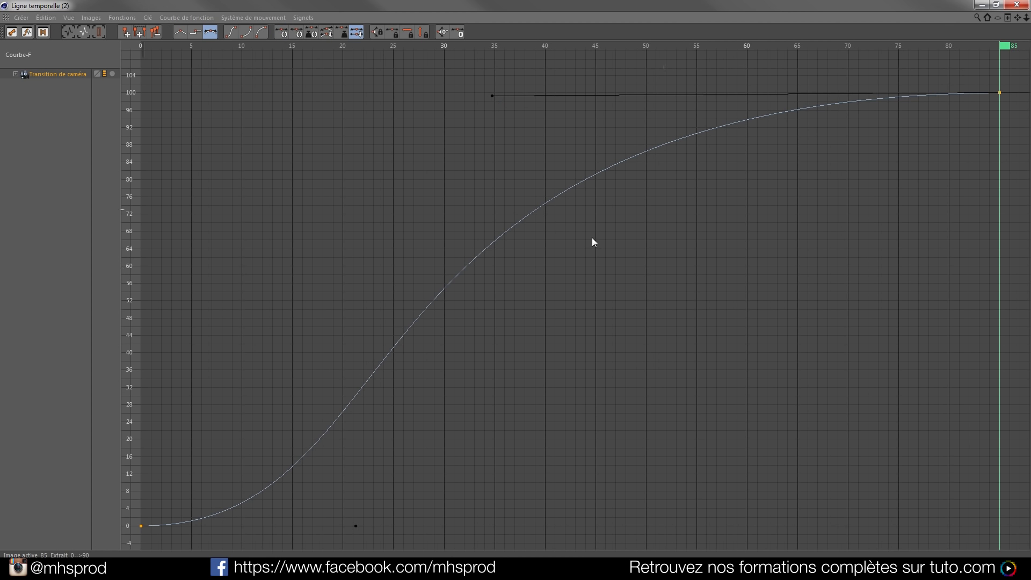
left_click(982, 4)
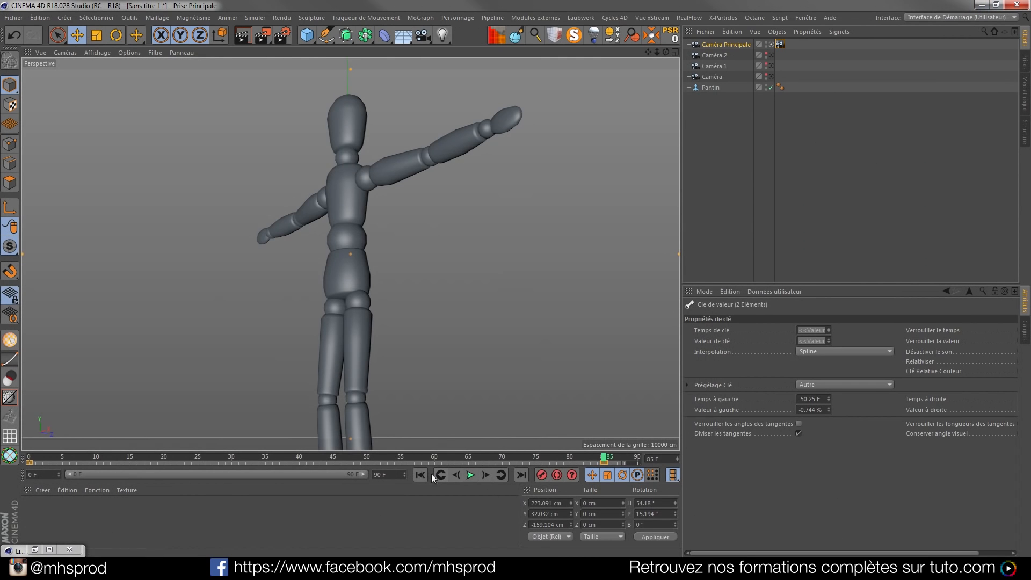
- Play the camera animation to check the new easing, stop it, and show Caméra Principale's attributes
left_click(471, 475)
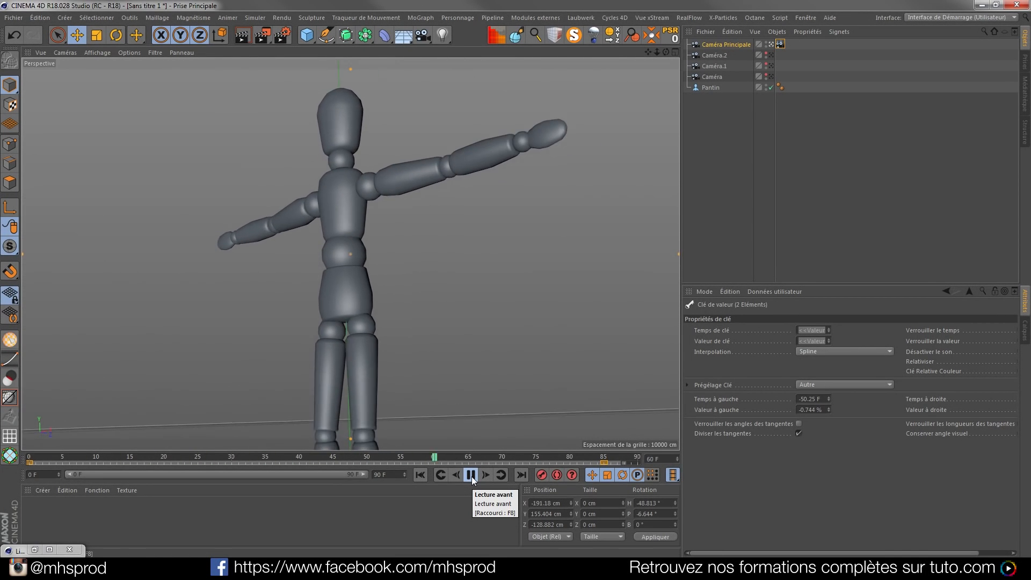
left_click(471, 476)
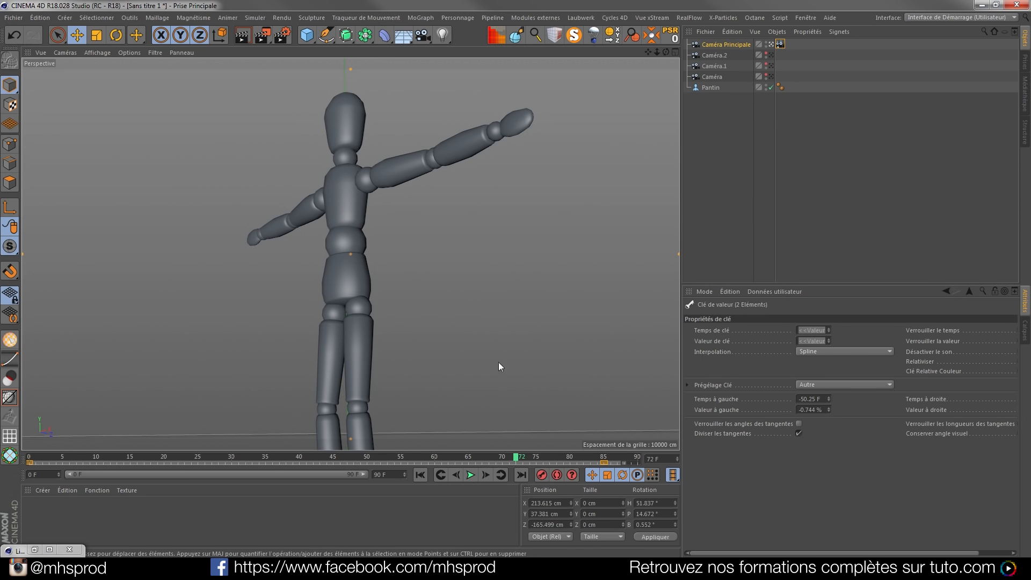
left_click(718, 45)
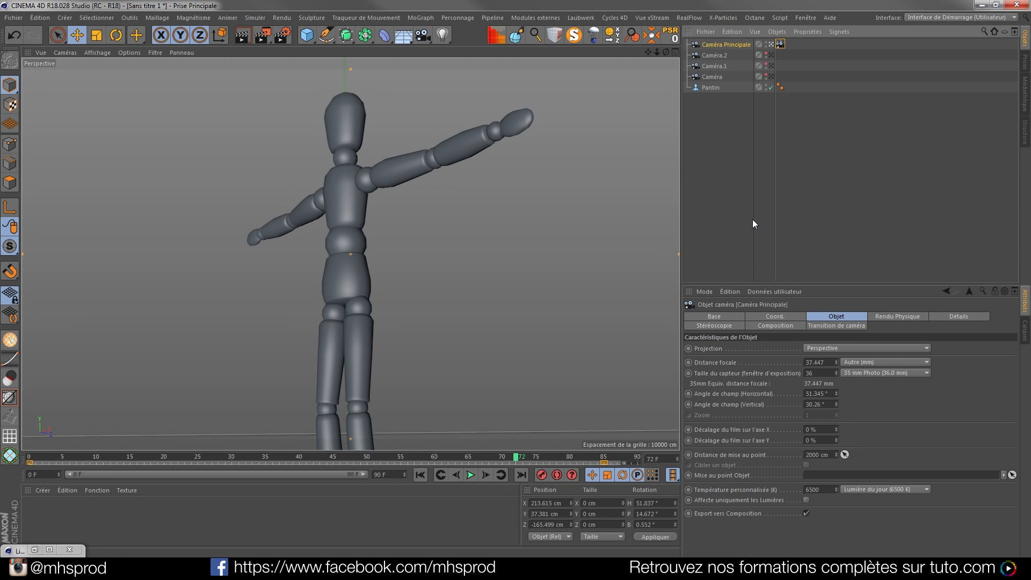
- Switch to the web browser and look through the trainer's published courses on tuto.com
left_click(129, 569)
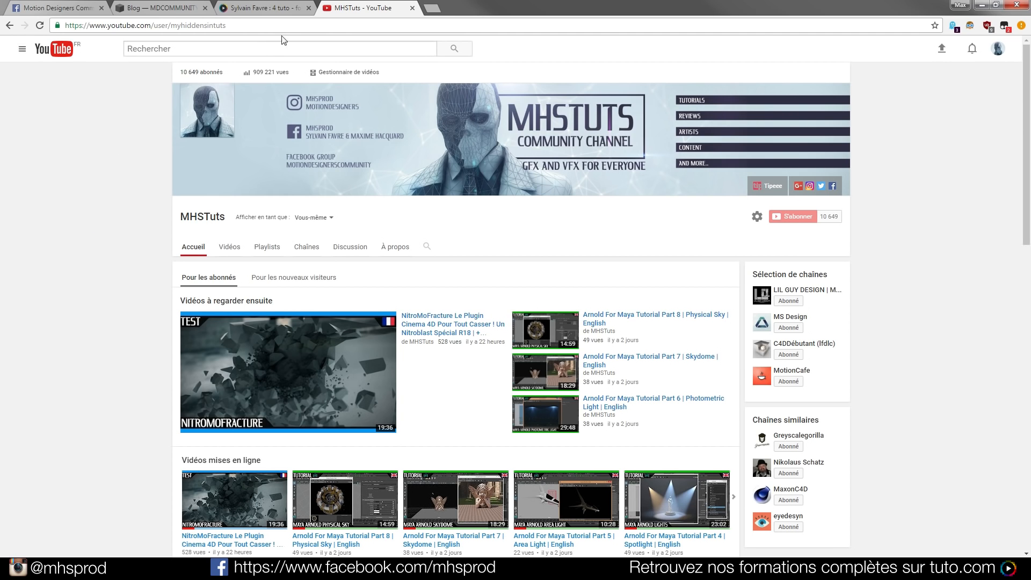
left_click(269, 8)
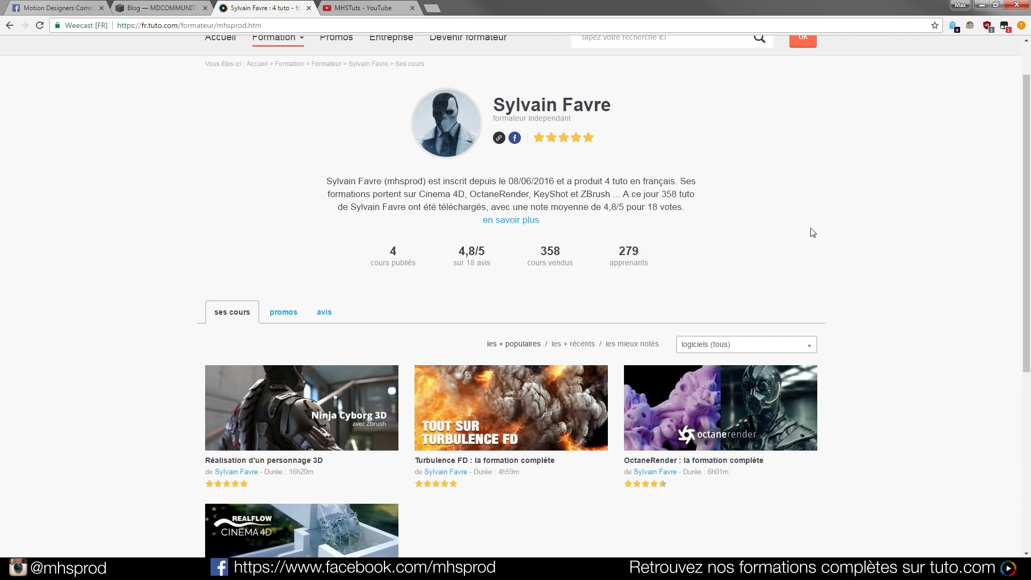
scroll(859, 268, "down", 2)
scroll(923, 263, "up", 3)
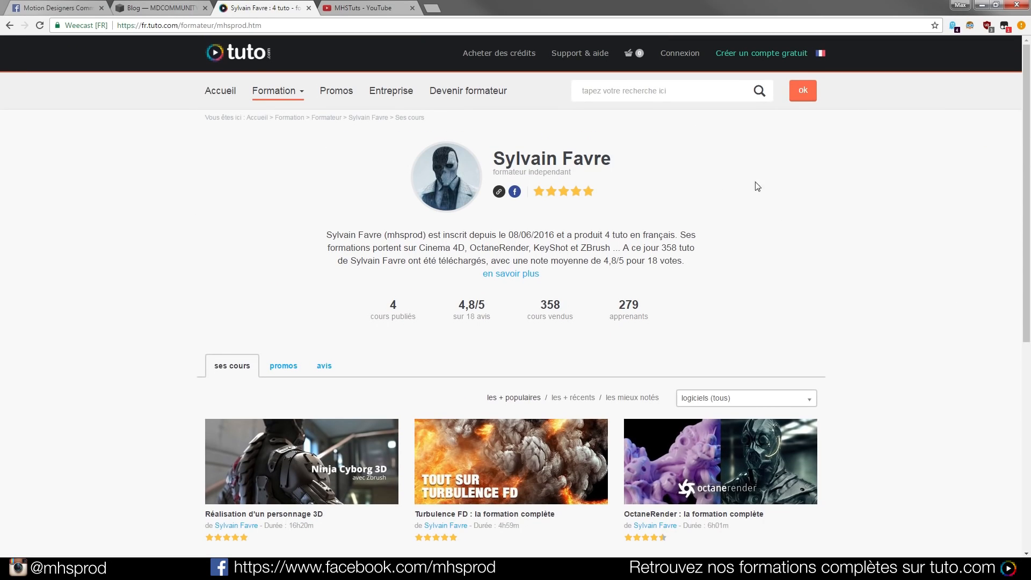
scroll(878, 259, "down", 4)
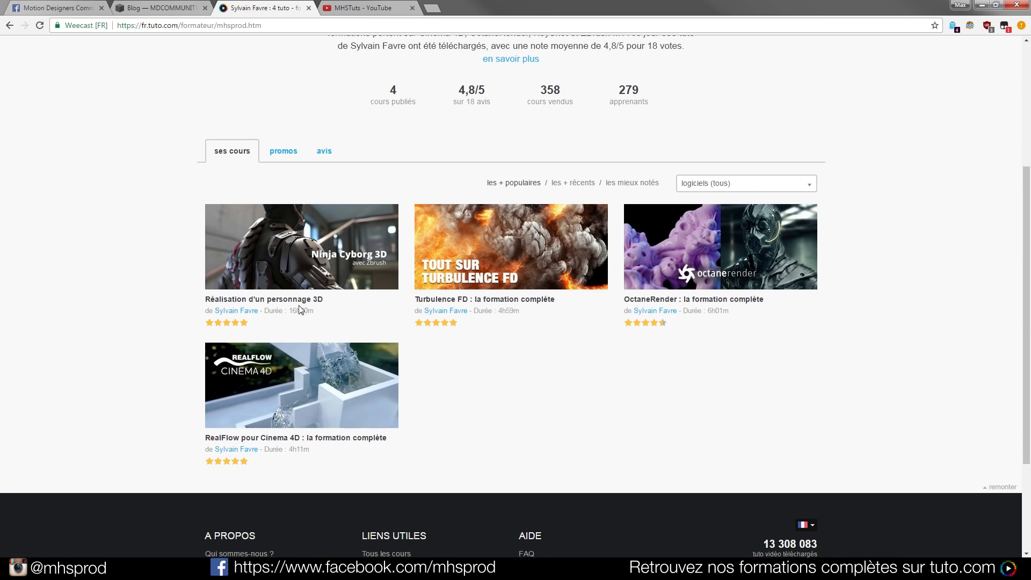
left_click_drag(295, 310, 327, 311)
left_click(335, 319)
left_click(341, 333)
mouse_move(457, 243)
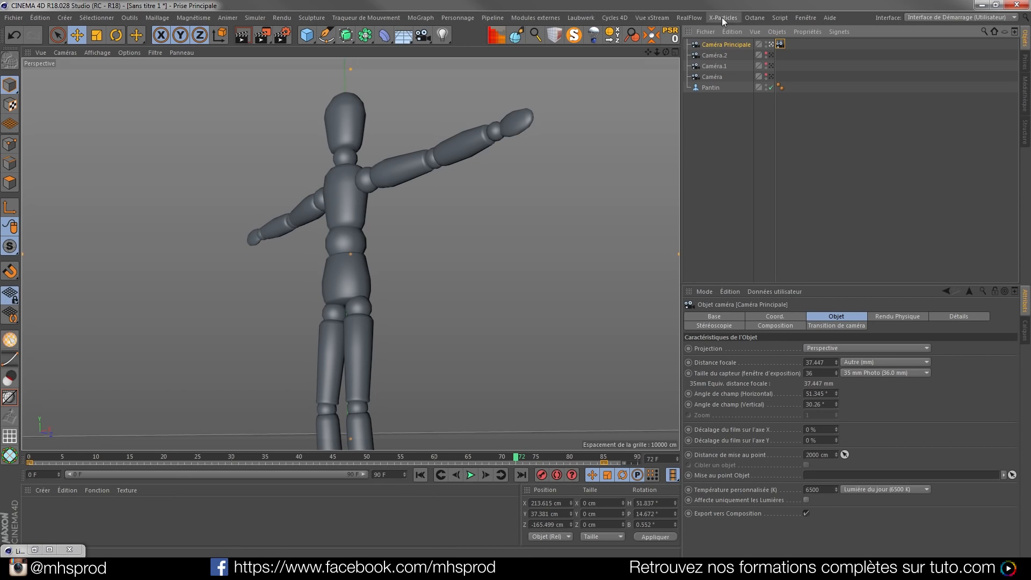
- Switch back to Cinema 4D, open the Octane Live Viewer in a smaller window beside the mannequin, and start its render
left_click(752, 18)
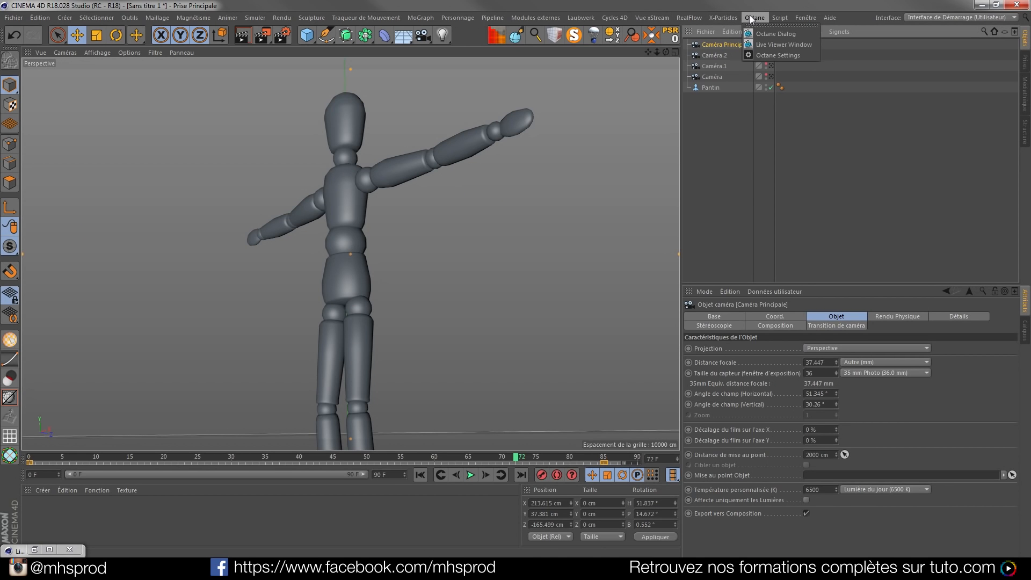
left_click(766, 44)
left_click(244, 207)
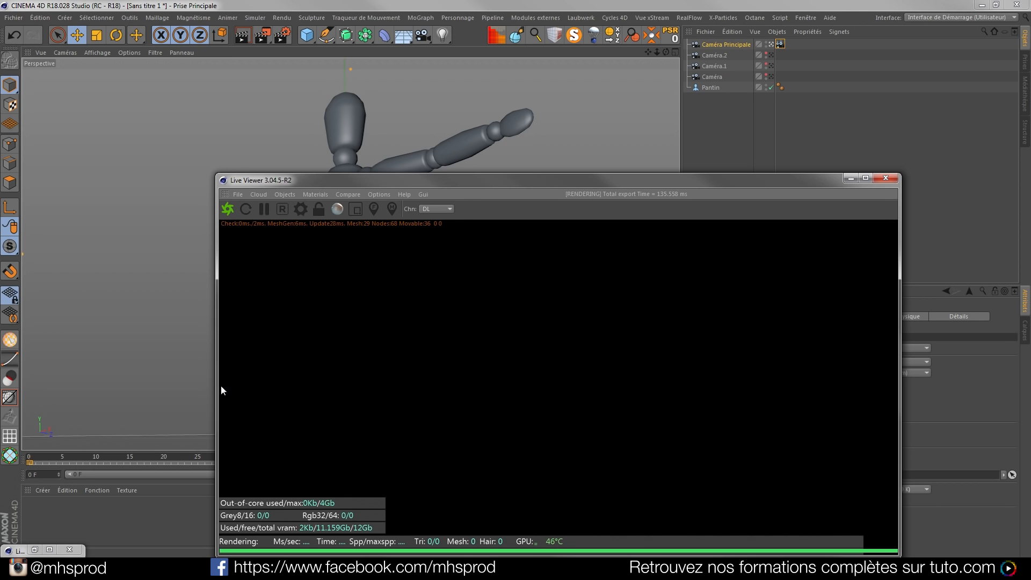
left_click_drag(215, 391, 424, 423)
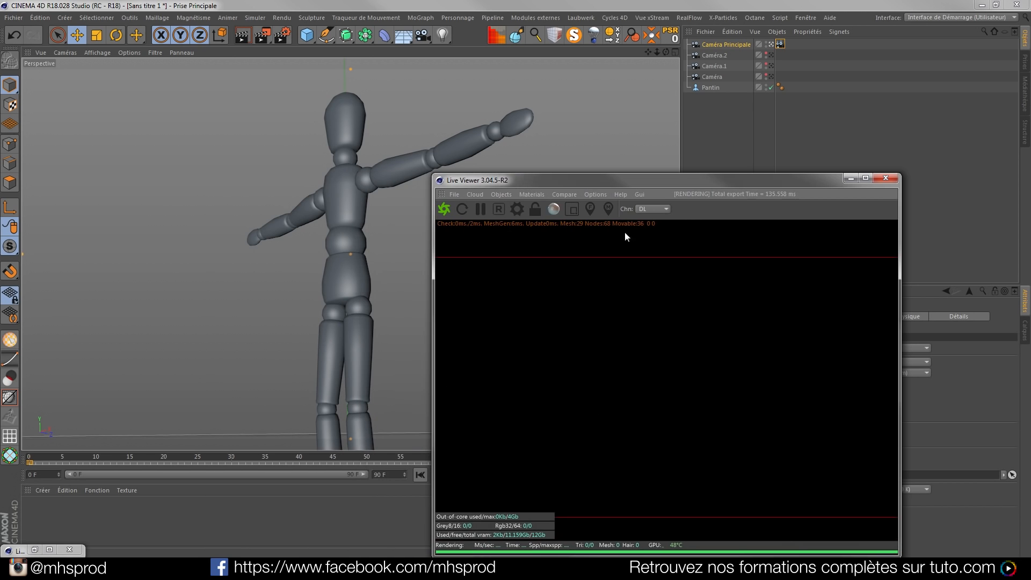
left_click_drag(607, 182, 639, 75)
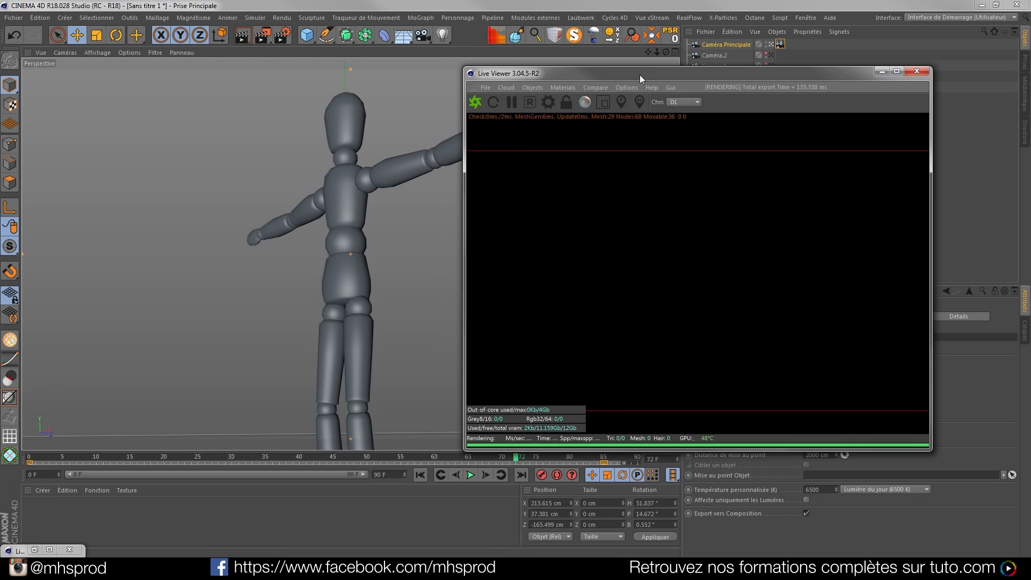
left_click(474, 104)
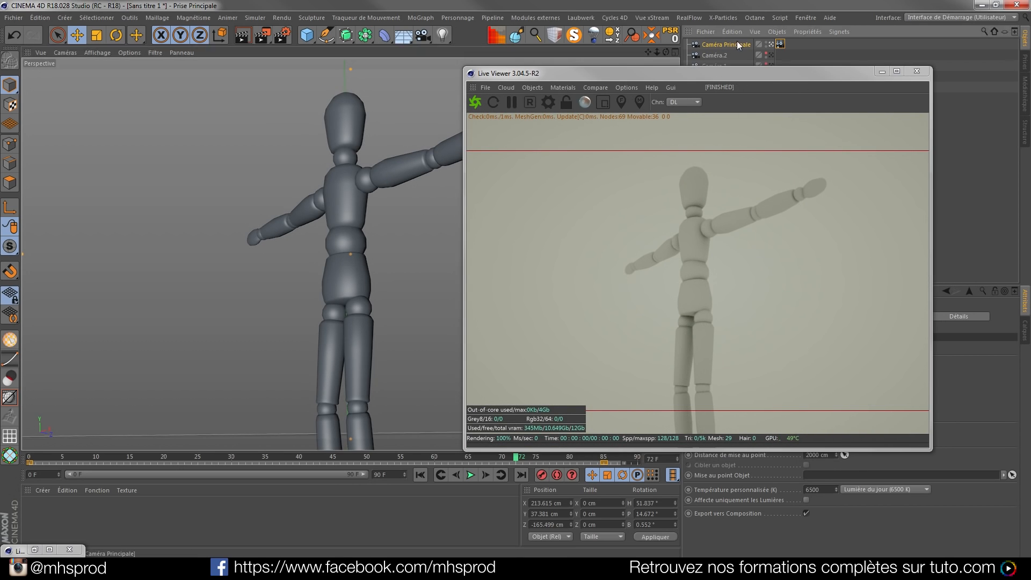
- Move the Live Viewer clear of the object list and set the Transition of Caméra Principale's morph tag to 100 %
left_click_drag(727, 79, 479, 68)
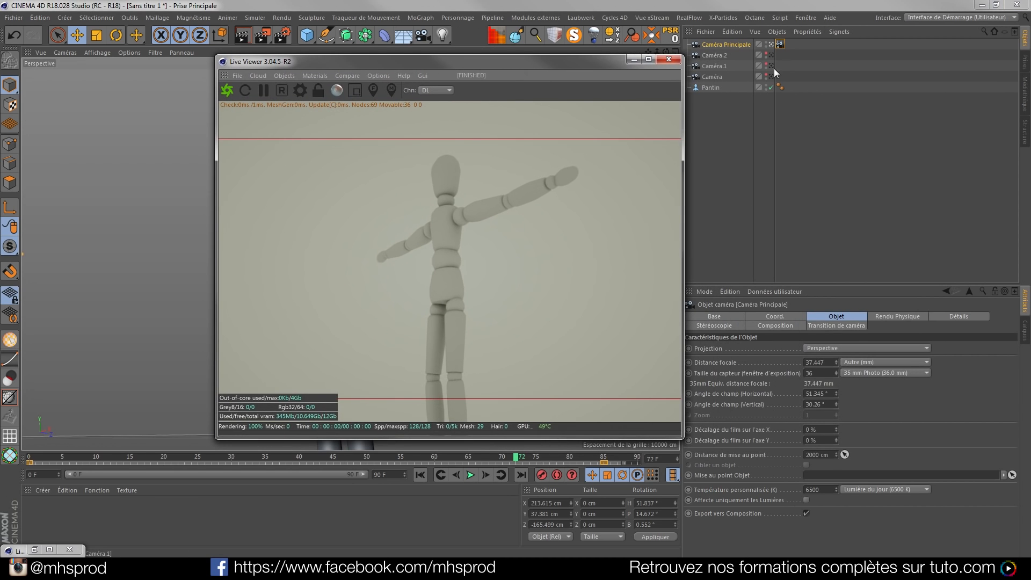
left_click(780, 44)
left_click_drag(892, 340, 1008, 340)
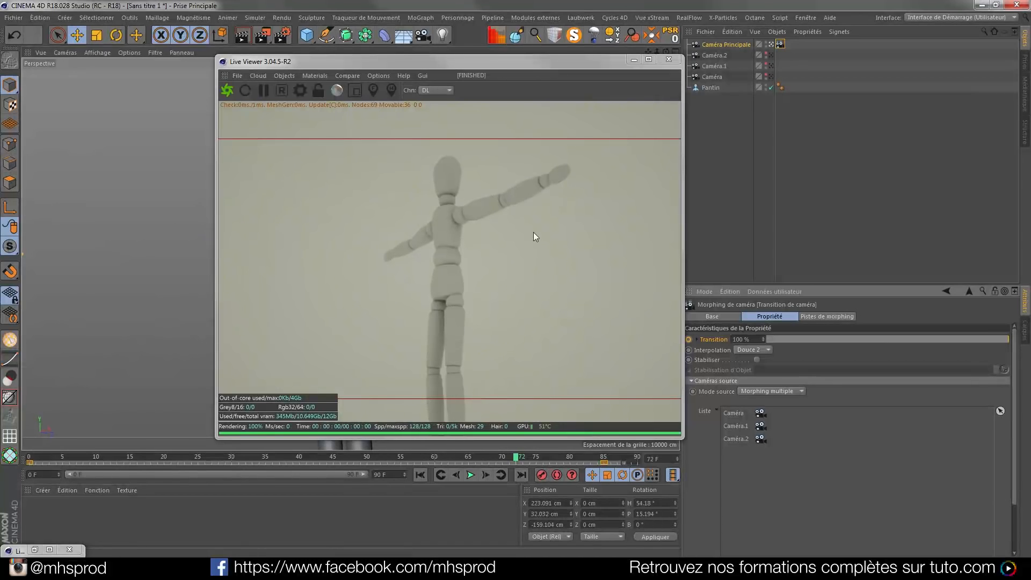